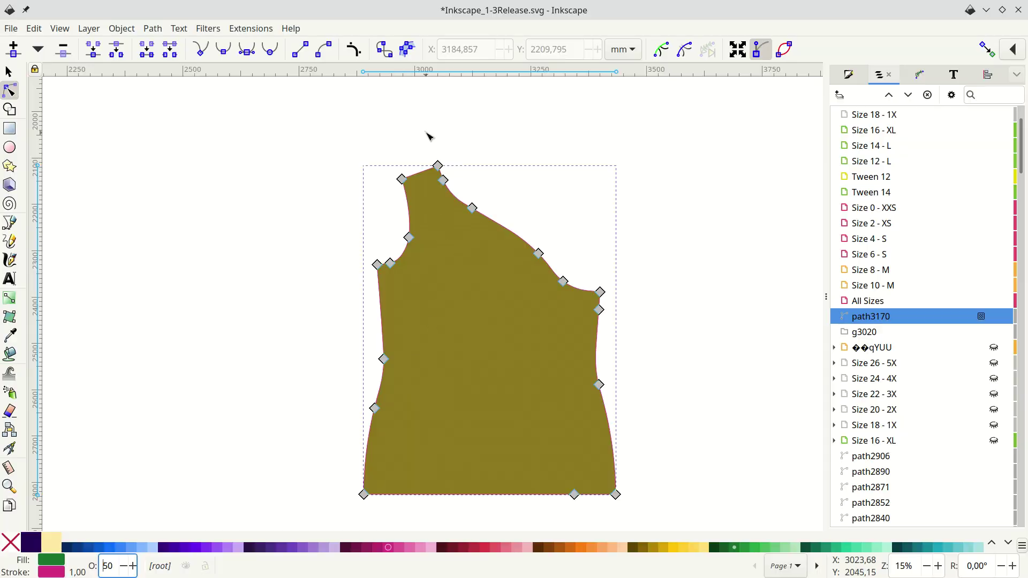
Step: Nudge the shoulder-curve nodes right and the left shoulder and armhole nodes down, then deselect
{"action": "mouse_move", "coordinate": [426, 133]}
{"action": "left_mouse_down"}
{"action": "mouse_move", "coordinate": [421, 165]}
{"action": "mouse_move", "coordinate": [442, 218]}
{"action": "mouse_move", "coordinate": [517, 275]}
{"action": "mouse_move", "coordinate": [545, 267]}
{"action": "mouse_move", "coordinate": [558, 251]}
{"action": "mouse_move", "coordinate": [526, 198]}
{"action": "mouse_move", "coordinate": [428, 136]}
{"action": "left_mouse_up"}
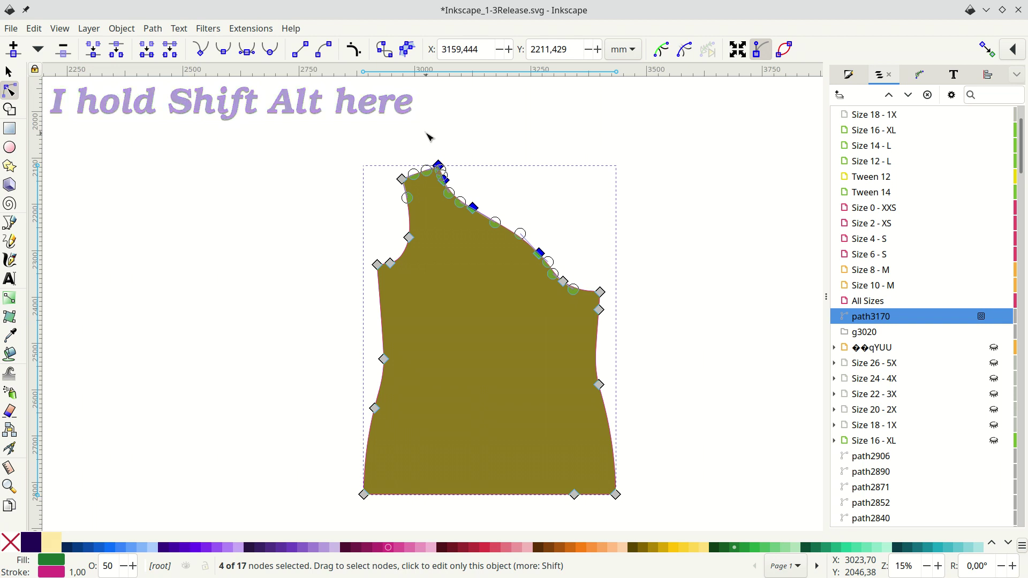
{"action": "key", "text": "shift+alt+Right"}
{"action": "key", "text": "shift+alt+Right"}
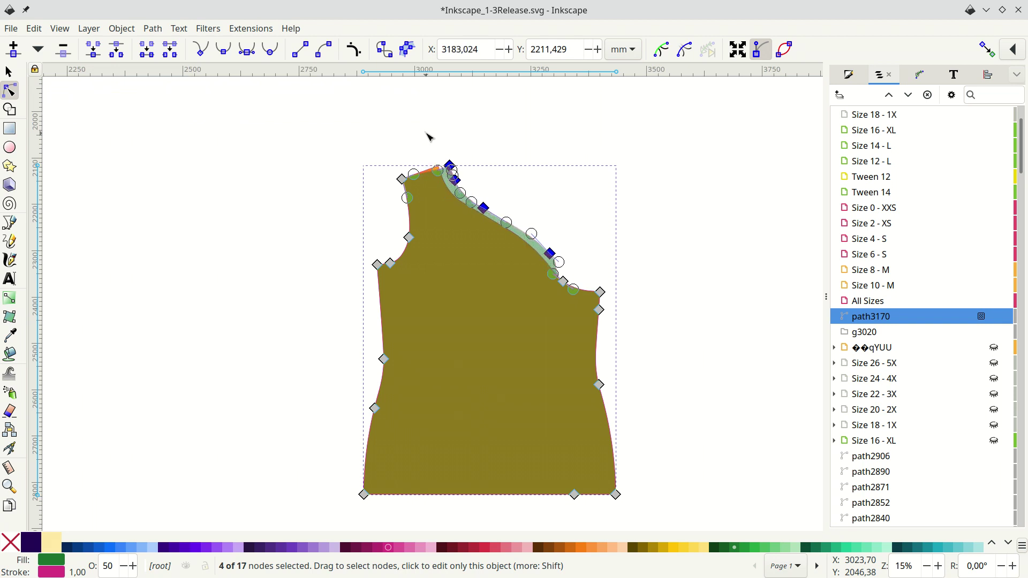
{"action": "key", "text": "Escape"}
{"action": "mouse_move", "coordinate": [342, 140]}
{"action": "left_mouse_down"}
{"action": "mouse_move", "coordinate": [416, 164]}
{"action": "mouse_move", "coordinate": [434, 223]}
{"action": "mouse_move", "coordinate": [426, 271]}
{"action": "mouse_move", "coordinate": [373, 290]}
{"action": "mouse_move", "coordinate": [333, 249]}
{"action": "mouse_move", "coordinate": [347, 145]}
{"action": "left_mouse_up"}
{"action": "key", "text": "Down"}
{"action": "key", "text": "Down"}
{"action": "key", "text": "Down"}
{"action": "key", "text": "Down"}
{"action": "key", "text": "Down"}
{"action": "key", "text": "Down"}
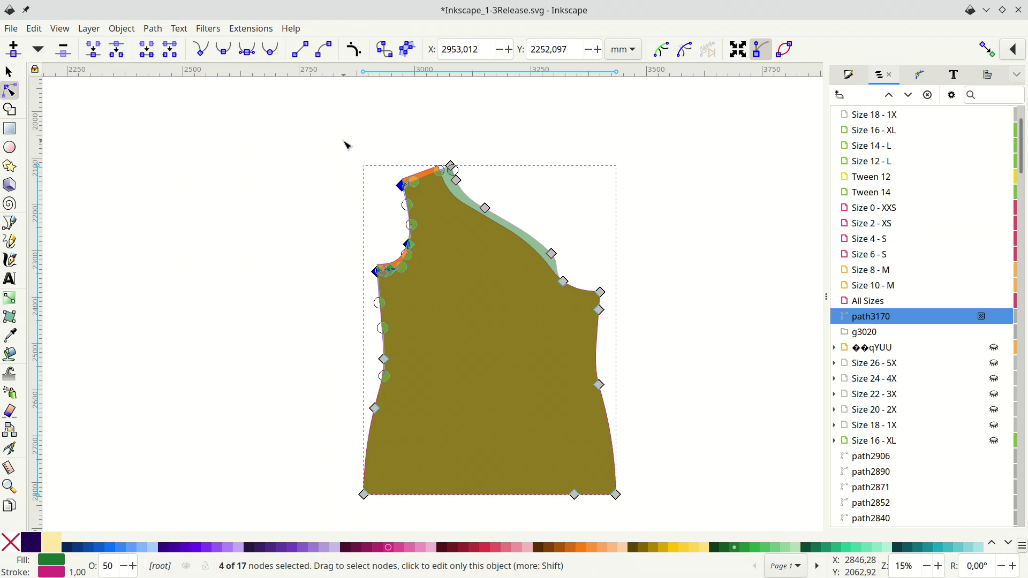
{"action": "left_click", "coordinate": [346, 190]}
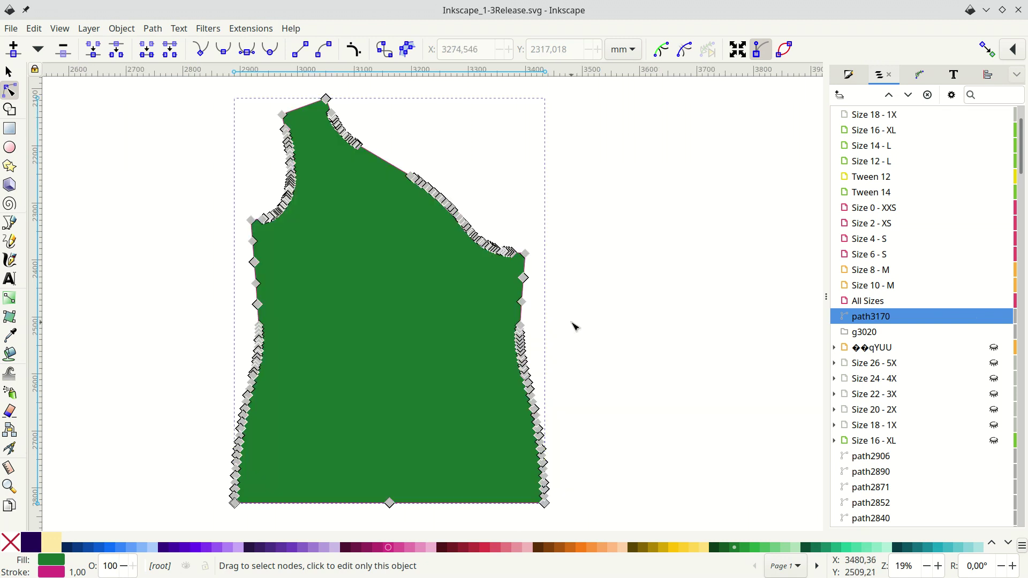
Step: Touch-select the bodice's right-edge nodes, deselect them, then touch-select nodes along the left edge
{"action": "key", "text": "shift"}
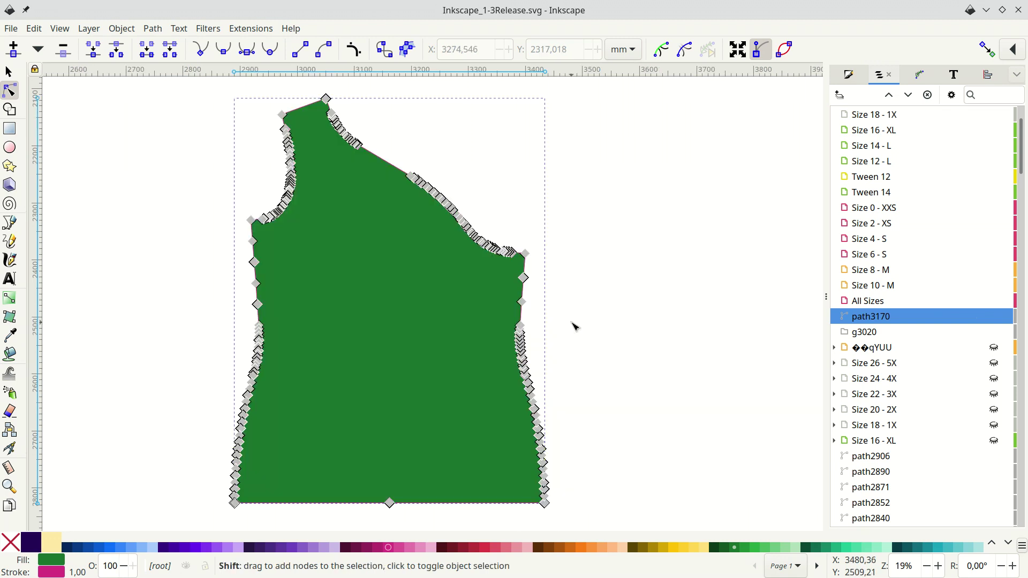
{"action": "key", "text": "alt"}
{"action": "mouse_move", "coordinate": [570, 323]}
{"action": "left_mouse_down"}
{"action": "mouse_move", "coordinate": [537, 308]}
{"action": "mouse_move", "coordinate": [469, 329]}
{"action": "mouse_move", "coordinate": [467, 408]}
{"action": "mouse_move", "coordinate": [544, 452]}
{"action": "mouse_move", "coordinate": [594, 412]}
{"action": "mouse_move", "coordinate": [570, 324]}
{"action": "left_mouse_up"}
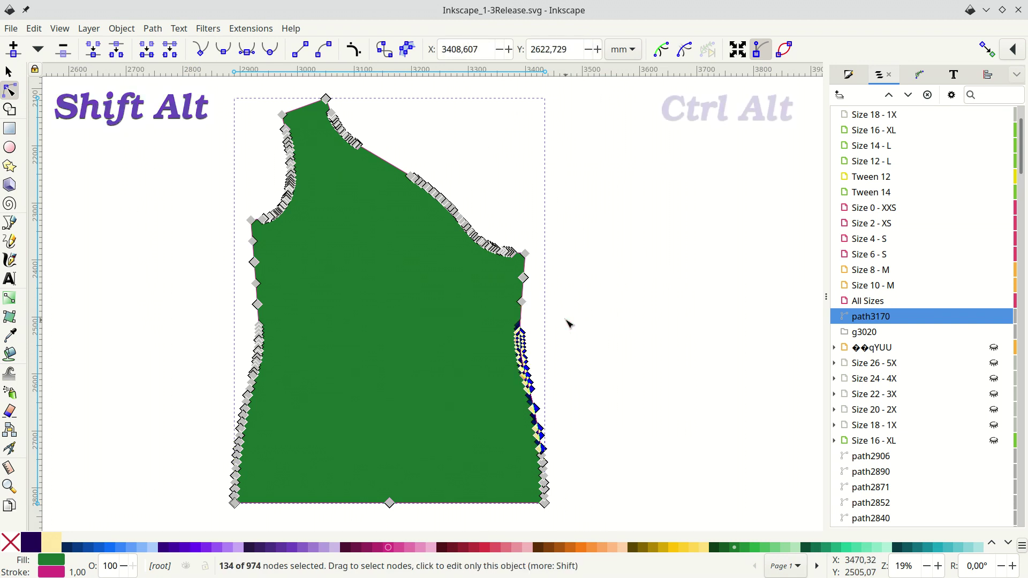
{"action": "left_click", "coordinate": [569, 324]}
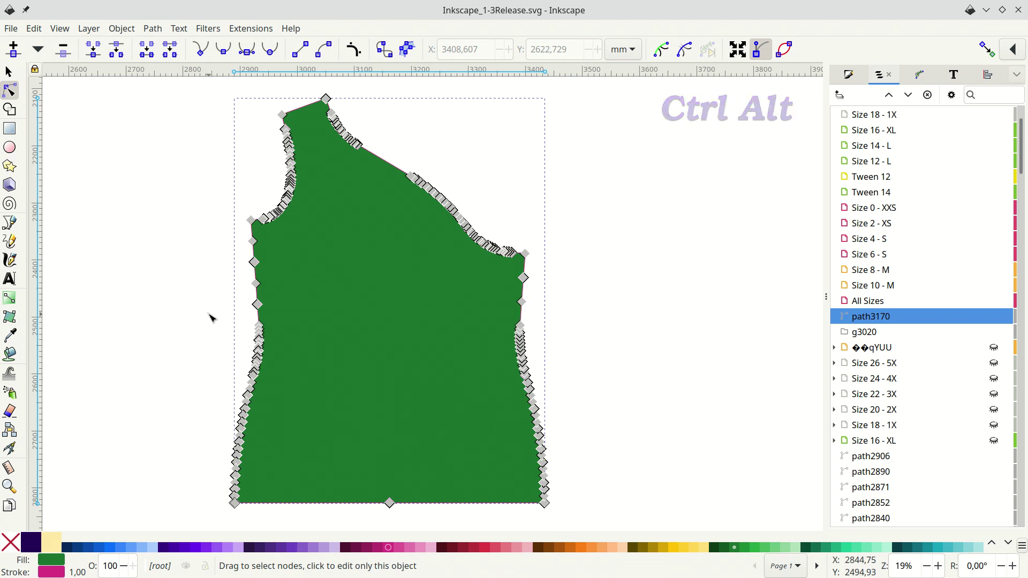
{"action": "key", "text": "alt"}
{"action": "mouse_move", "coordinate": [210, 316]}
{"action": "left_mouse_down"}
{"action": "mouse_move", "coordinate": [234, 288]}
{"action": "mouse_move", "coordinate": [367, 298]}
{"action": "mouse_move", "coordinate": [365, 414]}
{"action": "mouse_move", "coordinate": [284, 442]}
{"action": "mouse_move", "coordinate": [202, 415]}
{"action": "mouse_move", "coordinate": [194, 361]}
{"action": "mouse_move", "coordinate": [214, 313]}
{"action": "left_mouse_up"}
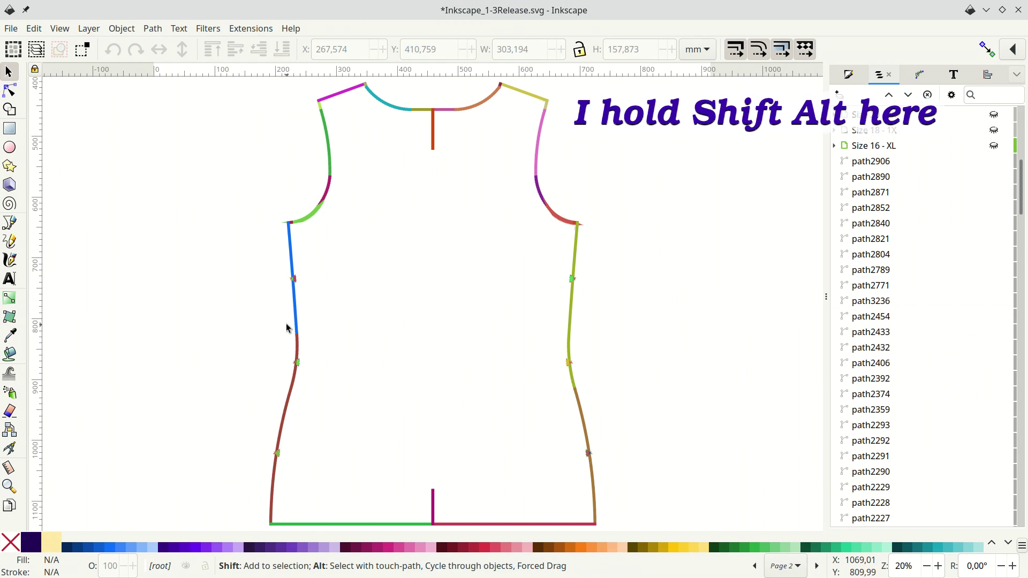
{"action": "mouse_move", "coordinate": [286, 324]}
{"action": "left_mouse_down"}
{"action": "mouse_move", "coordinate": [328, 99]}
{"action": "mouse_move", "coordinate": [373, 89]}
{"action": "mouse_move", "coordinate": [413, 99]}
{"action": "mouse_move", "coordinate": [416, 136]}
{"action": "mouse_move", "coordinate": [495, 92]}
{"action": "mouse_move", "coordinate": [532, 121]}
{"action": "mouse_move", "coordinate": [535, 194]}
{"action": "mouse_move", "coordinate": [584, 227]}
{"action": "mouse_move", "coordinate": [570, 258]}
{"action": "mouse_move", "coordinate": [575, 322]}
{"action": "mouse_move", "coordinate": [563, 342]}
{"action": "left_mouse_up"}
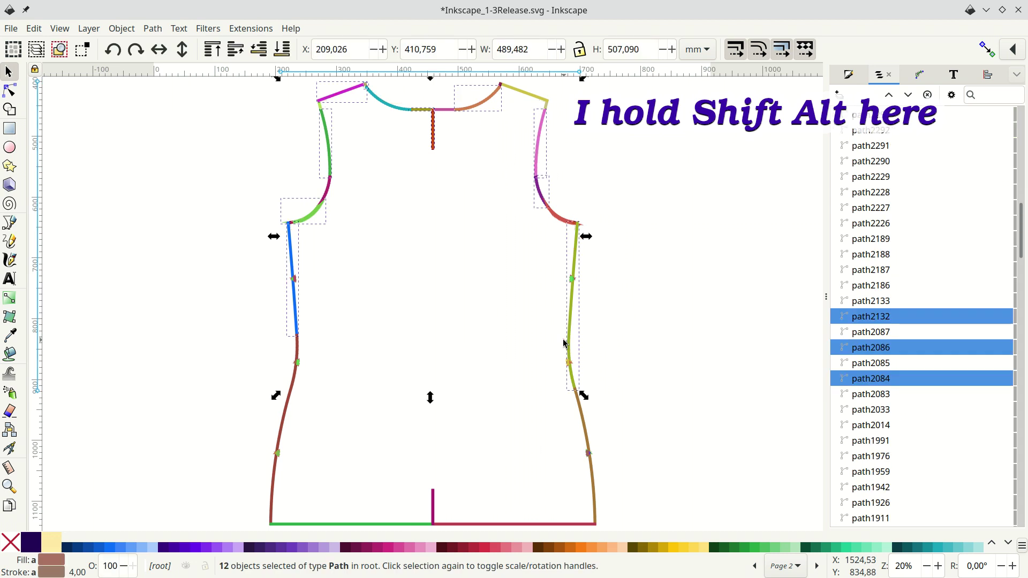
{"action": "left_click", "coordinate": [252, 282]}
{"action": "mouse_move", "coordinate": [254, 282]}
{"action": "left_mouse_down"}
{"action": "mouse_move", "coordinate": [224, 142]}
{"action": "mouse_move", "coordinate": [317, 81]}
{"action": "mouse_move", "coordinate": [368, 78]}
{"action": "mouse_move", "coordinate": [447, 104]}
{"action": "mouse_move", "coordinate": [458, 202]}
{"action": "mouse_move", "coordinate": [383, 278]}
{"action": "mouse_move", "coordinate": [256, 286]}
{"action": "left_mouse_up"}
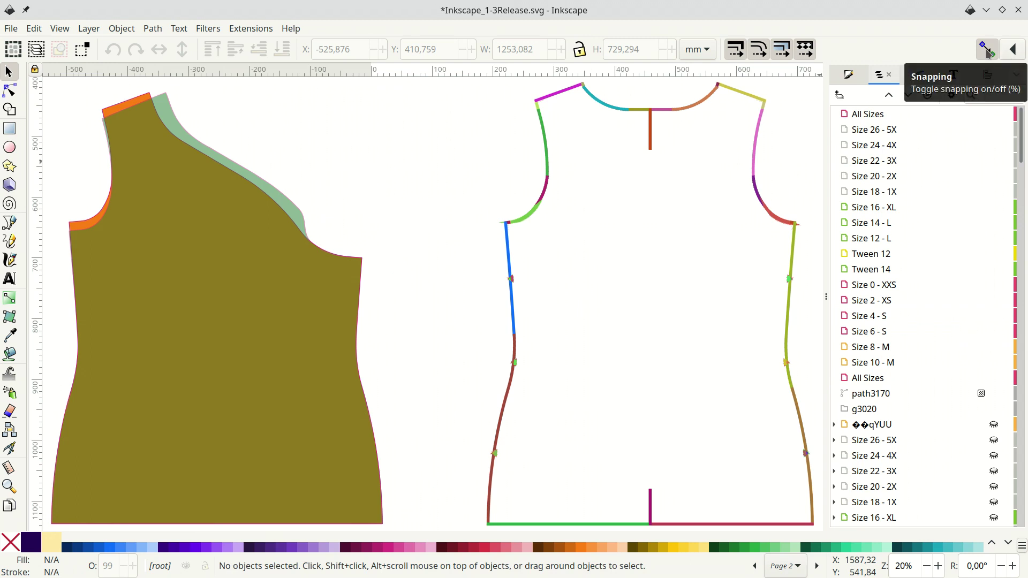
Step: In Preferences, switch the snap controls bar to Permanent and then back to Advanced
{"action": "left_click", "coordinate": [1017, 51]}
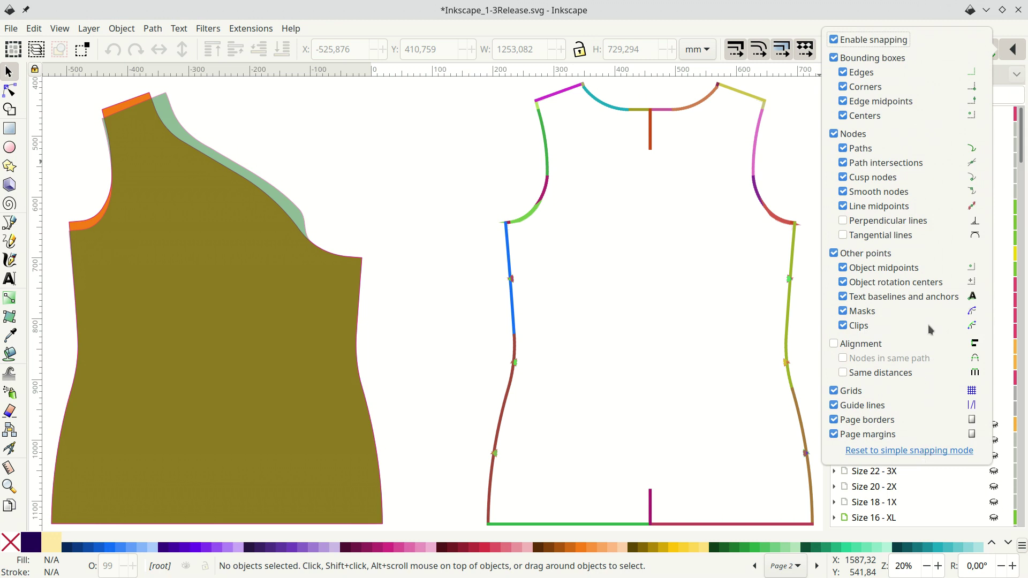
{"action": "left_click", "coordinate": [32, 33]}
{"action": "left_click", "coordinate": [32, 33]}
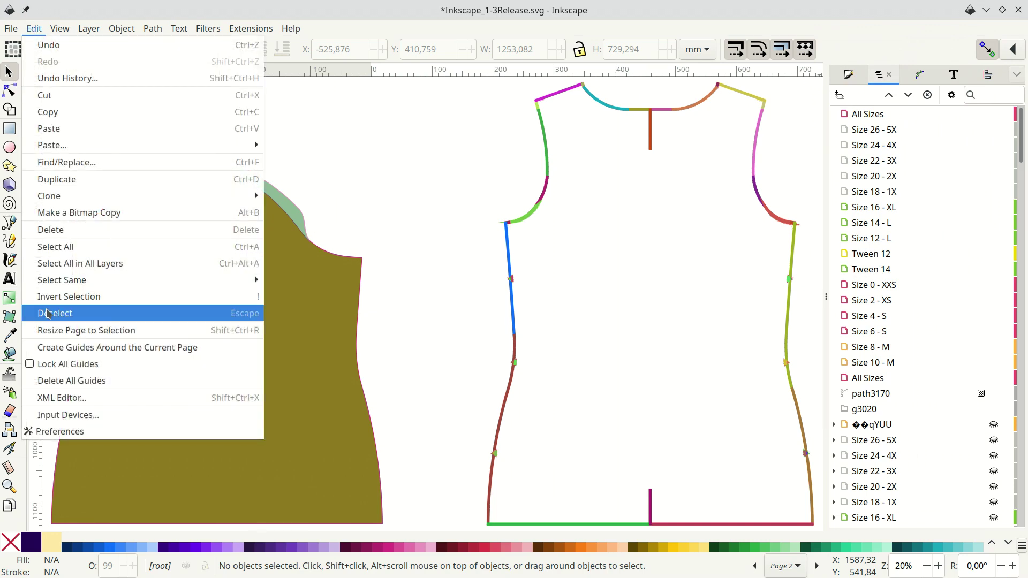
{"action": "left_click", "coordinate": [60, 431]}
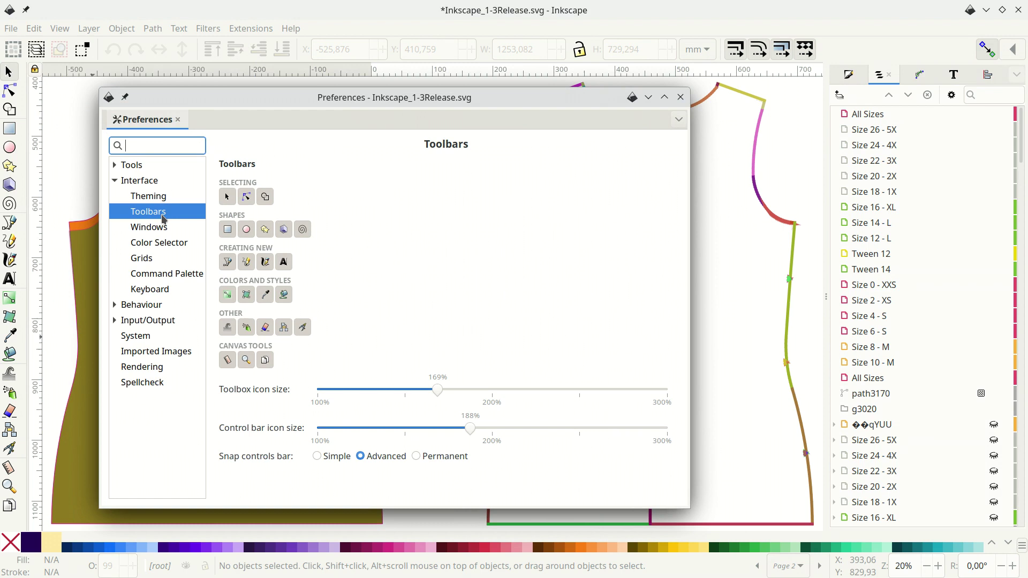
{"action": "left_click", "coordinate": [418, 457]}
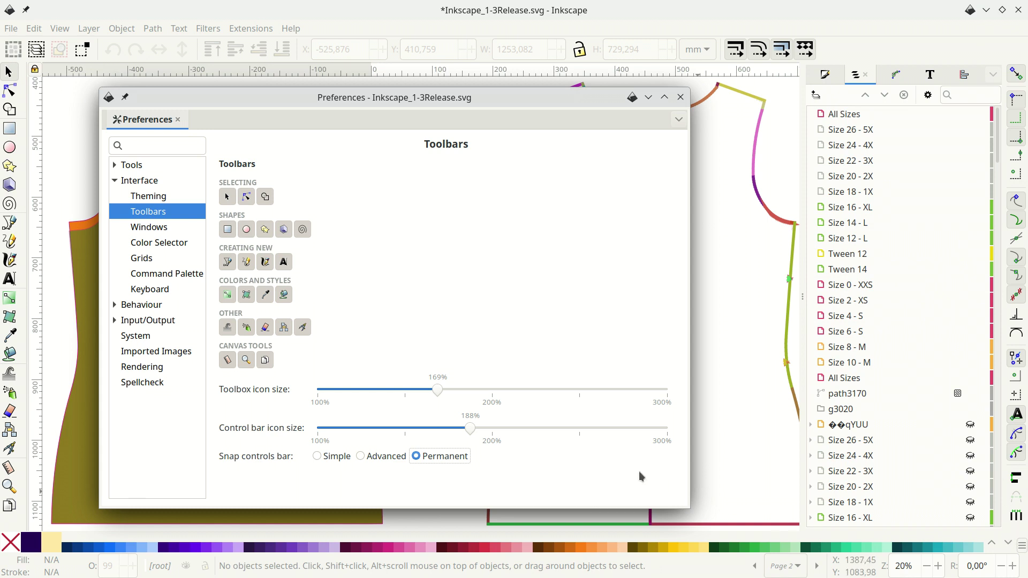
{"action": "left_click", "coordinate": [369, 454]}
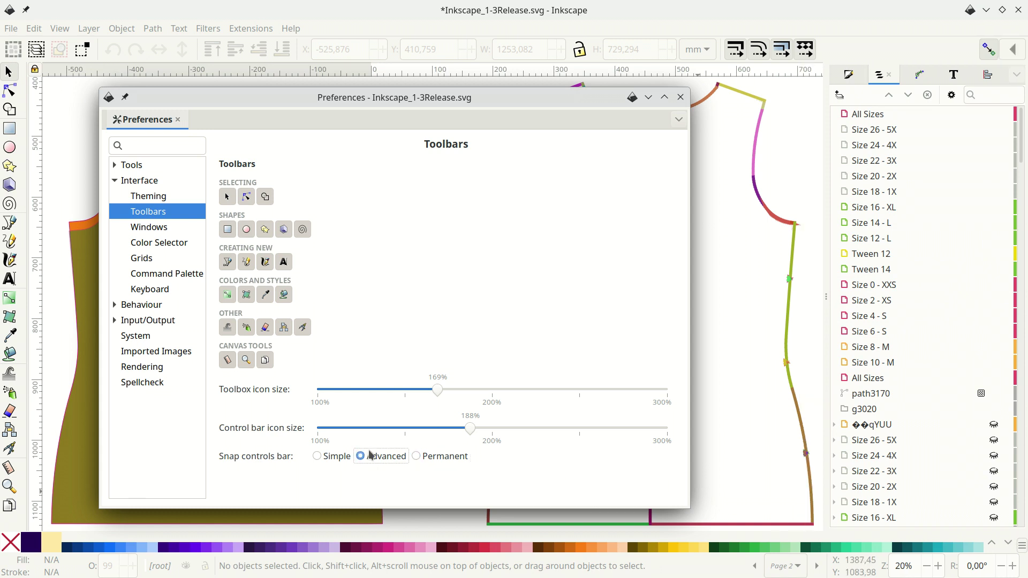
{"action": "left_click", "coordinate": [681, 98]}
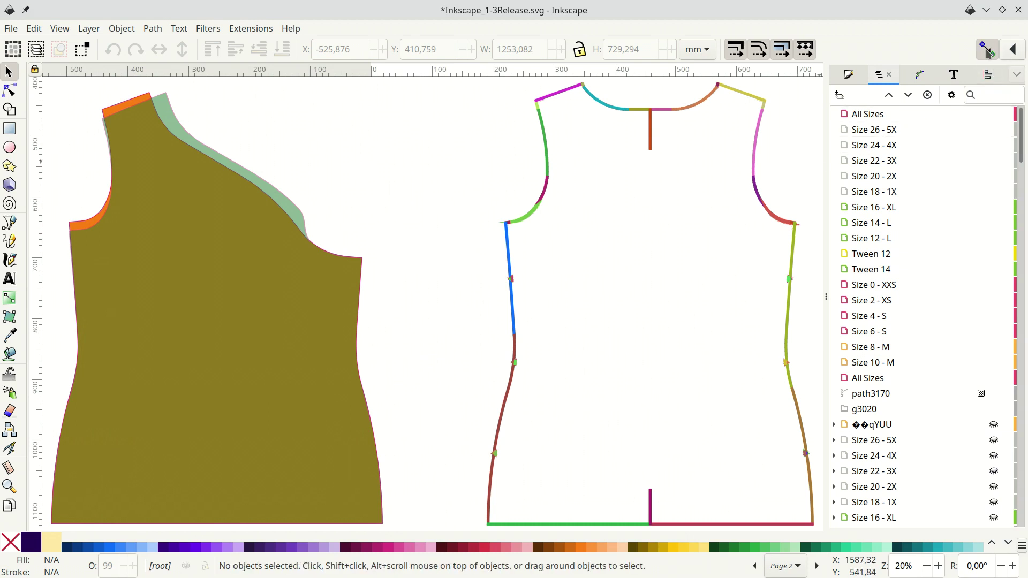
{"action": "left_click", "coordinate": [1016, 52]}
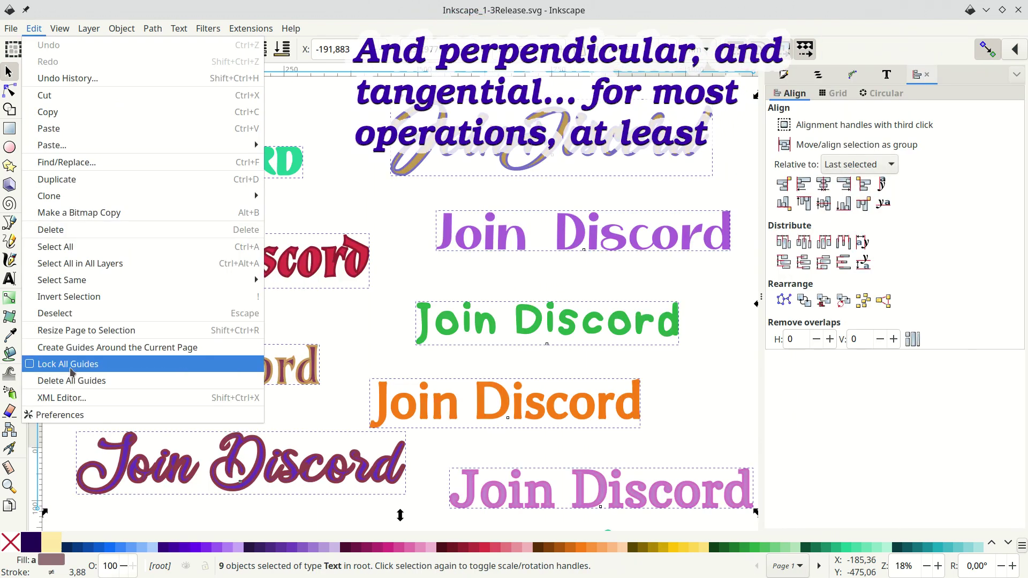
Step: Enlarge the toolbox icons to 206% in Preferences
{"action": "left_click", "coordinate": [60, 415]}
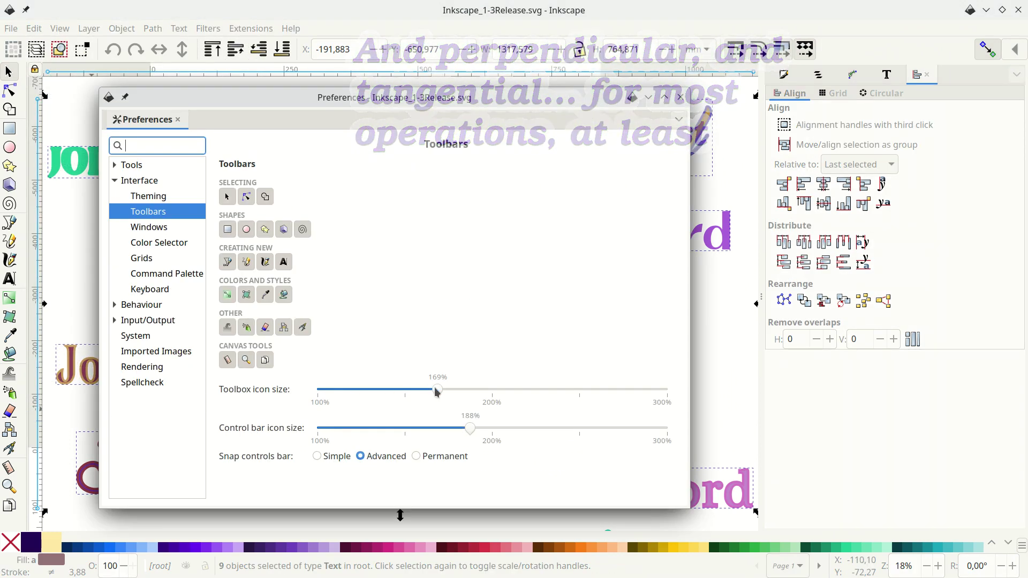
{"action": "mouse_move", "coordinate": [437, 392]}
{"action": "left_mouse_down"}
{"action": "mouse_move", "coordinate": [501, 396]}
{"action": "mouse_move", "coordinate": [438, 391]}
{"action": "left_mouse_up"}
{"action": "scroll", "coordinate": [501, 396], "scroll_direction": "down", "scroll_amount": 5}
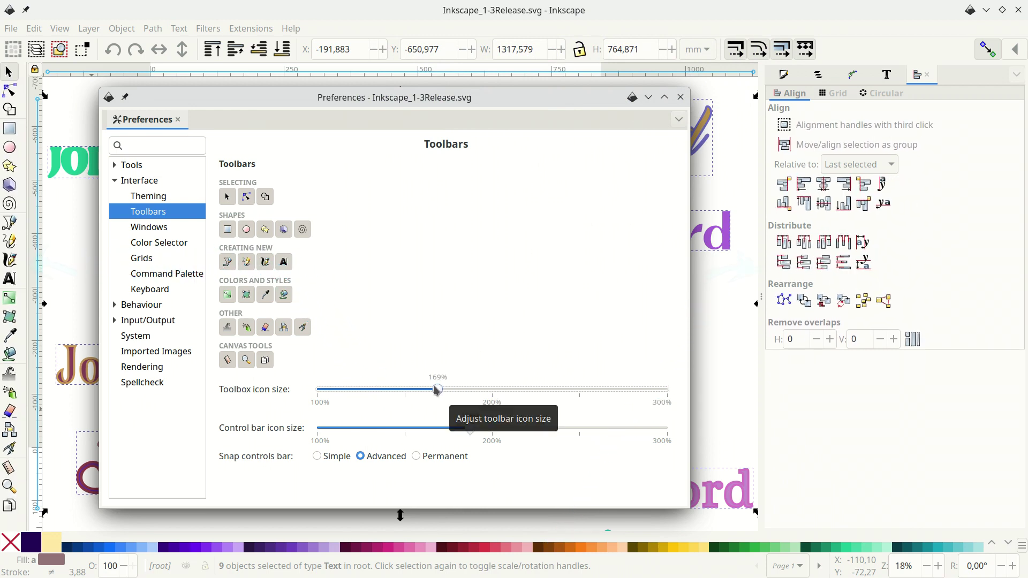
{"action": "left_click", "coordinate": [681, 97]}
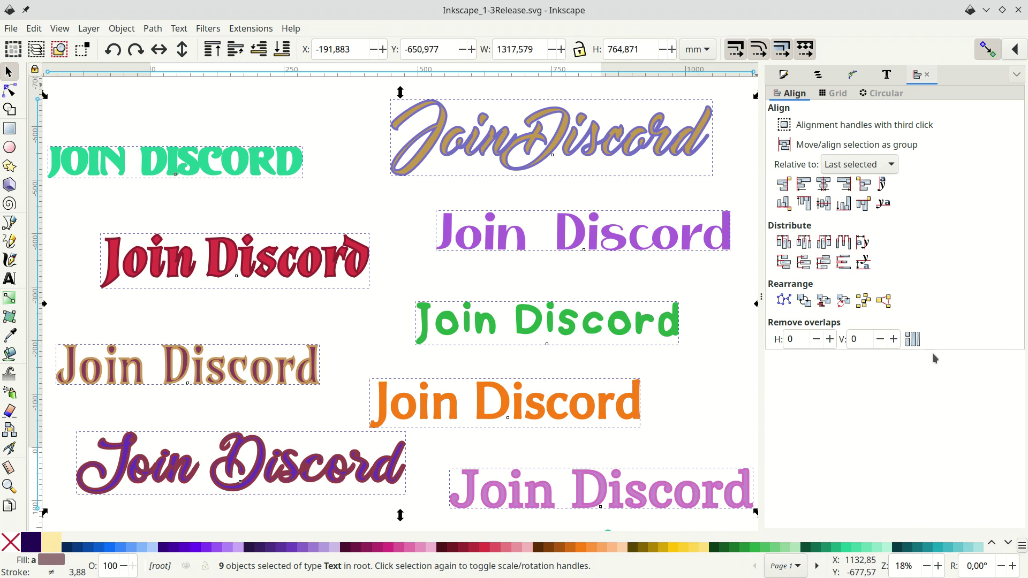
Step: Spread the stacked Join Discord samples apart with Remove overlaps and zoom to fit them
{"action": "key", "text": "3"}
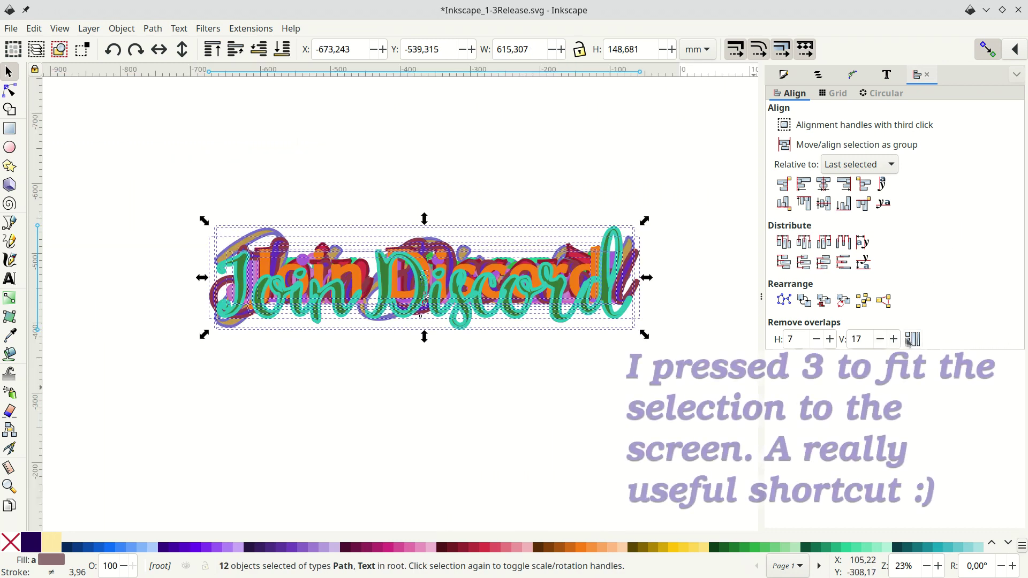
{"action": "left_click", "coordinate": [913, 339]}
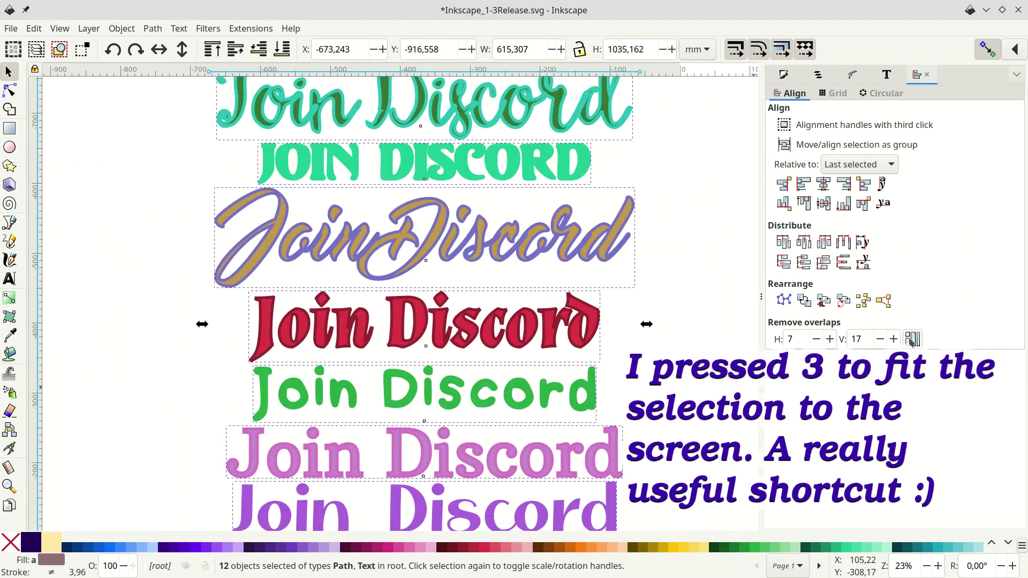
{"action": "key", "text": "3"}
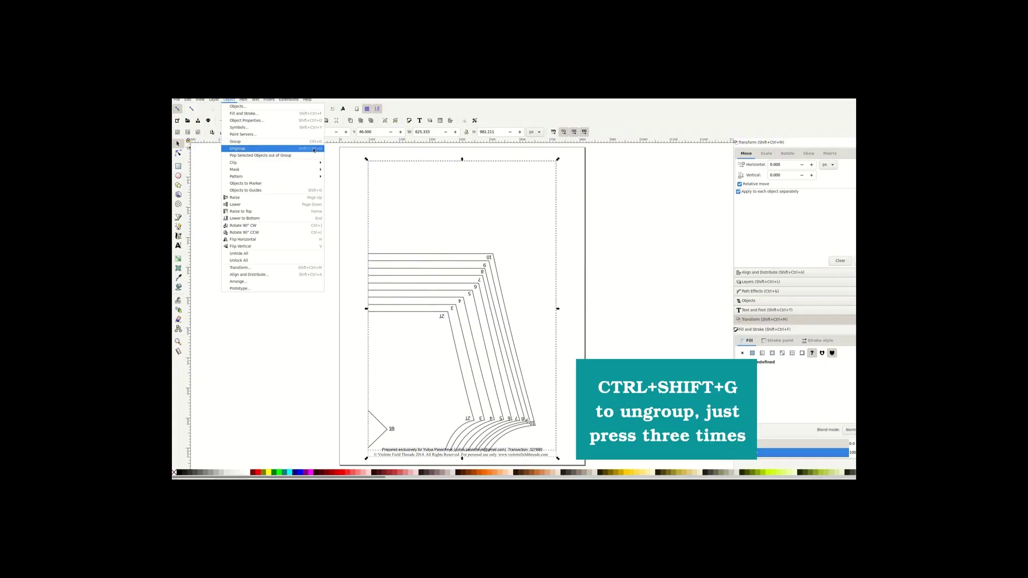
Step: Ungroup the page 8 pattern sheet group and then its nested groups
{"action": "left_click", "coordinate": [314, 148]}
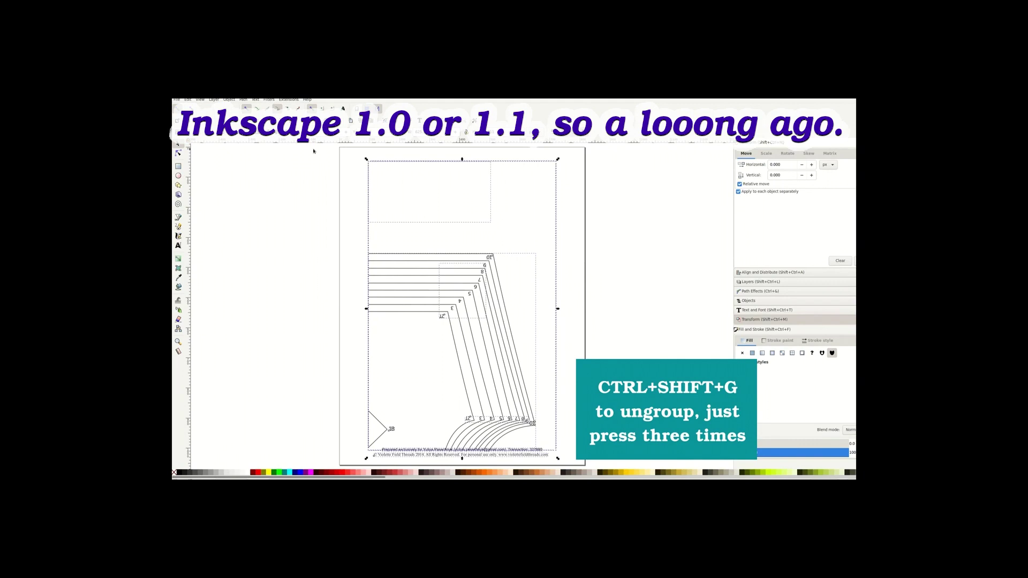
{"action": "key", "text": "ctrl+shift+g"}
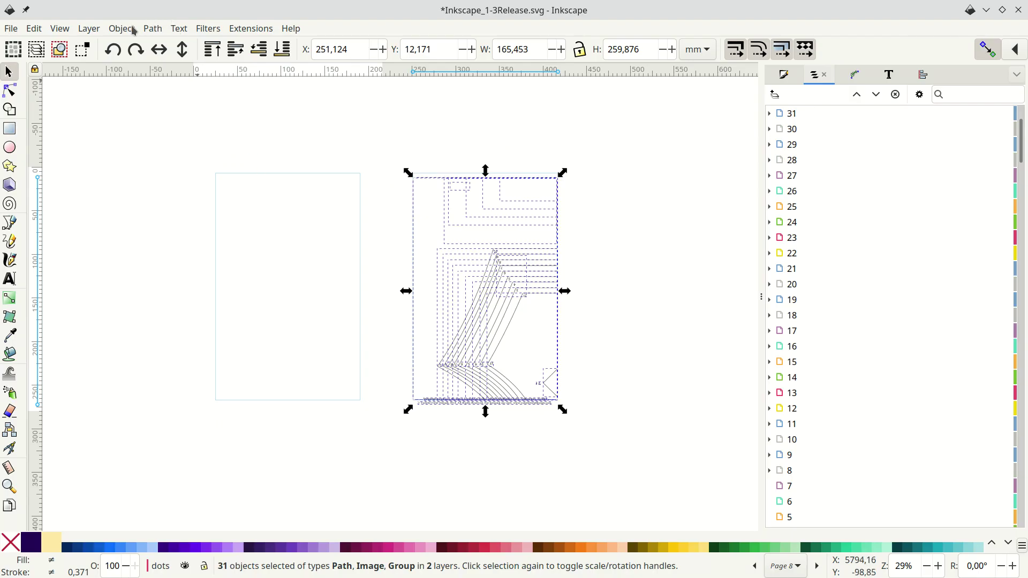
Step: Release the clip on the pattern sheet, then select the black shape
{"action": "left_click", "coordinate": [122, 28]}
{"action": "mouse_move", "coordinate": [202, 201]}
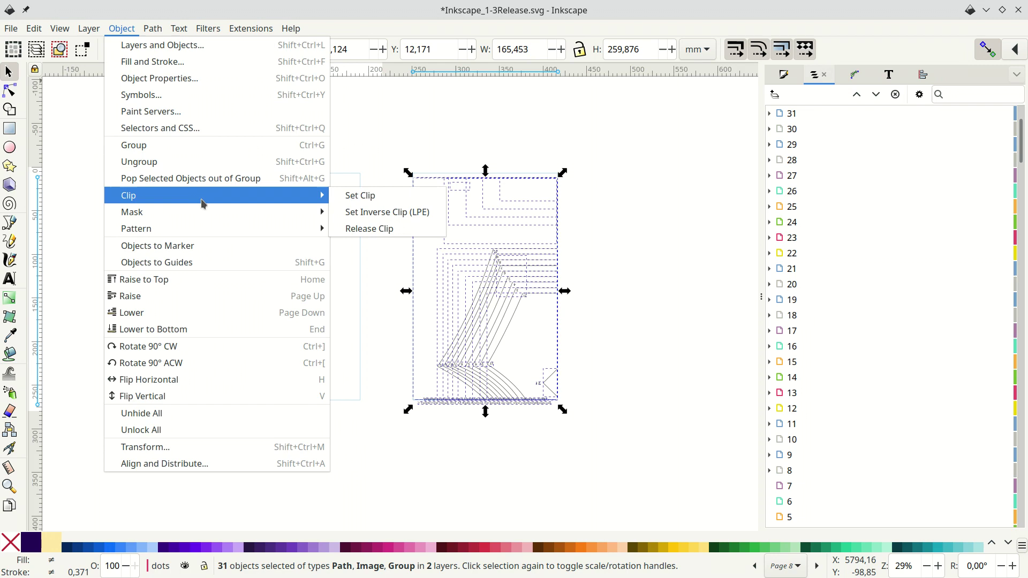
{"action": "left_click", "coordinate": [362, 230]}
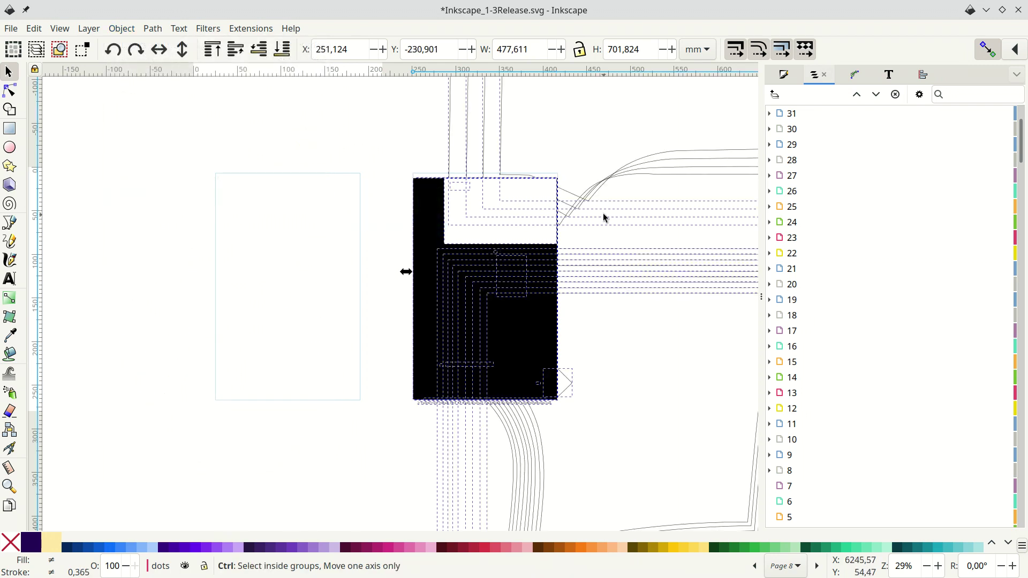
{"action": "scroll", "coordinate": [604, 218], "scroll_direction": "down", "scroll_amount": 3, "text": "ctrl"}
{"action": "scroll", "coordinate": [604, 216], "scroll_direction": "right", "scroll_amount": 3}
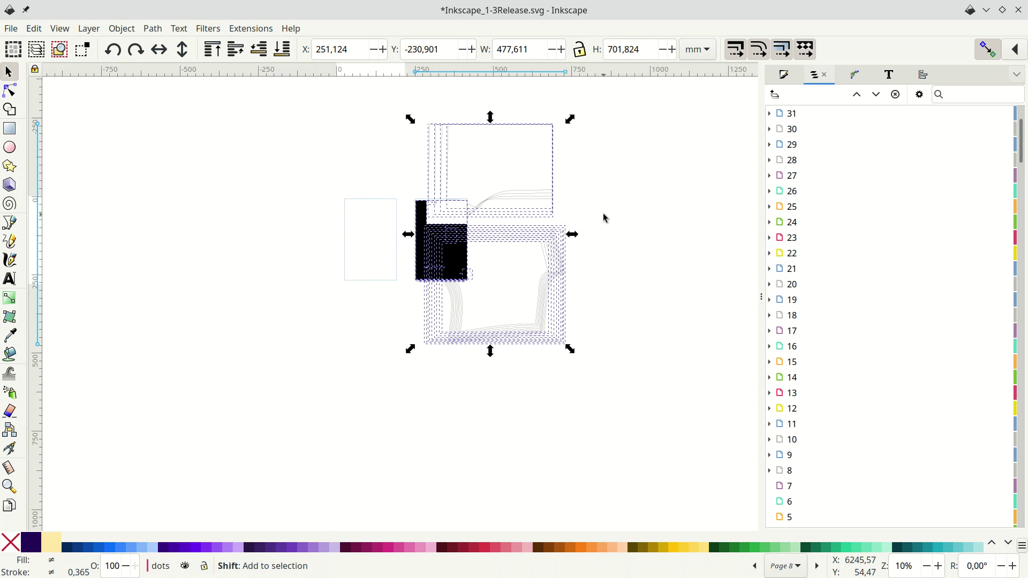
{"action": "left_click", "coordinate": [534, 195]}
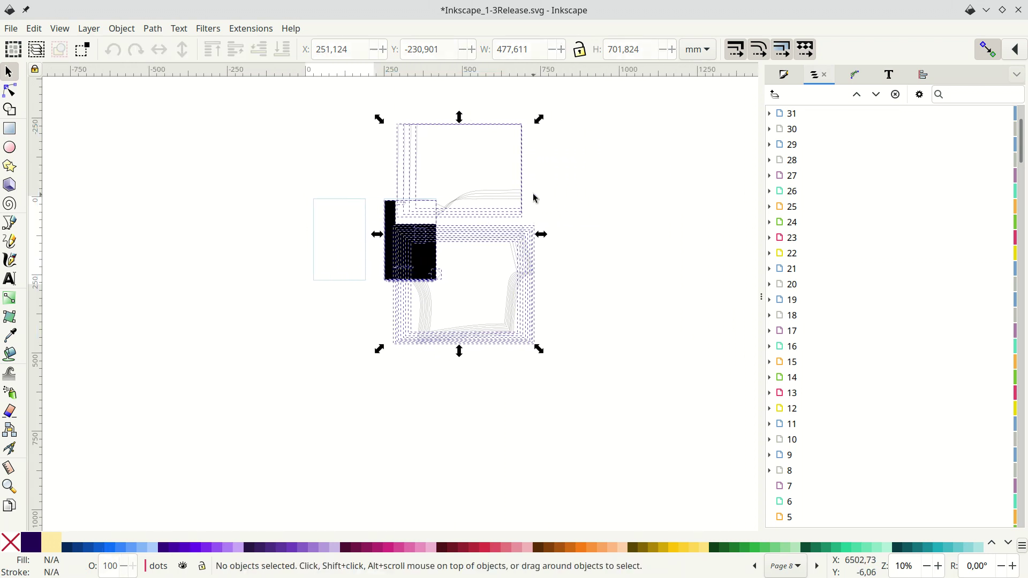
{"action": "left_click", "coordinate": [403, 262]}
{"action": "key", "text": "Escape"}
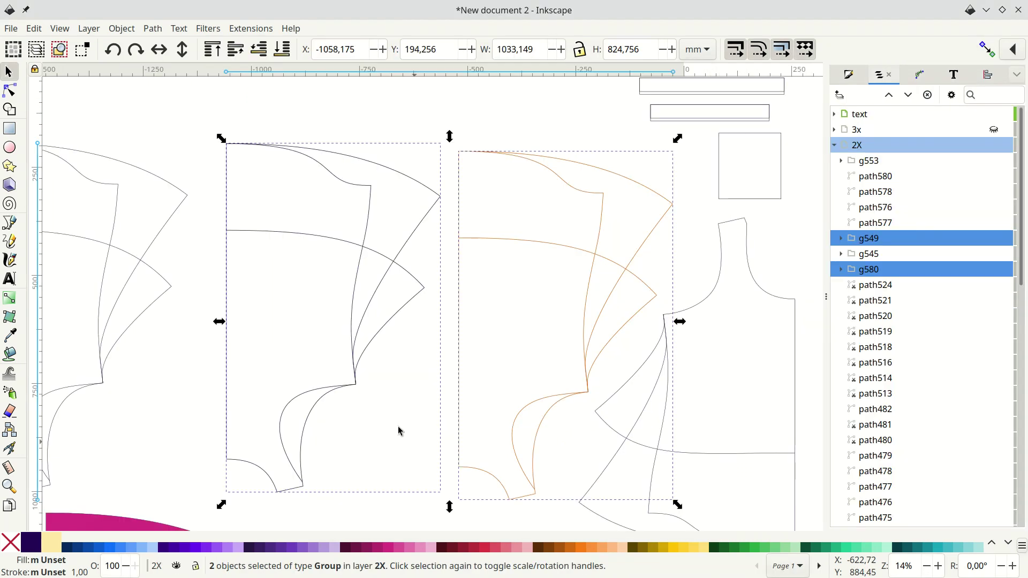
Step: Merge the left pattern piece's fragments with Shape Builder and fill it dark purple
{"action": "left_click", "coordinate": [386, 401]}
{"action": "left_click", "coordinate": [360, 367]}
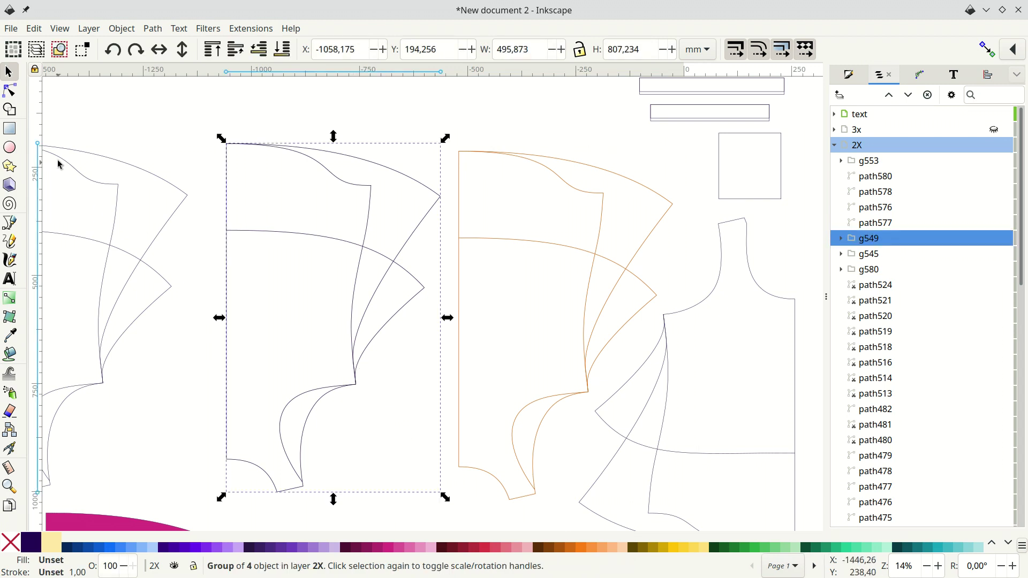
{"action": "left_click", "coordinate": [10, 110]}
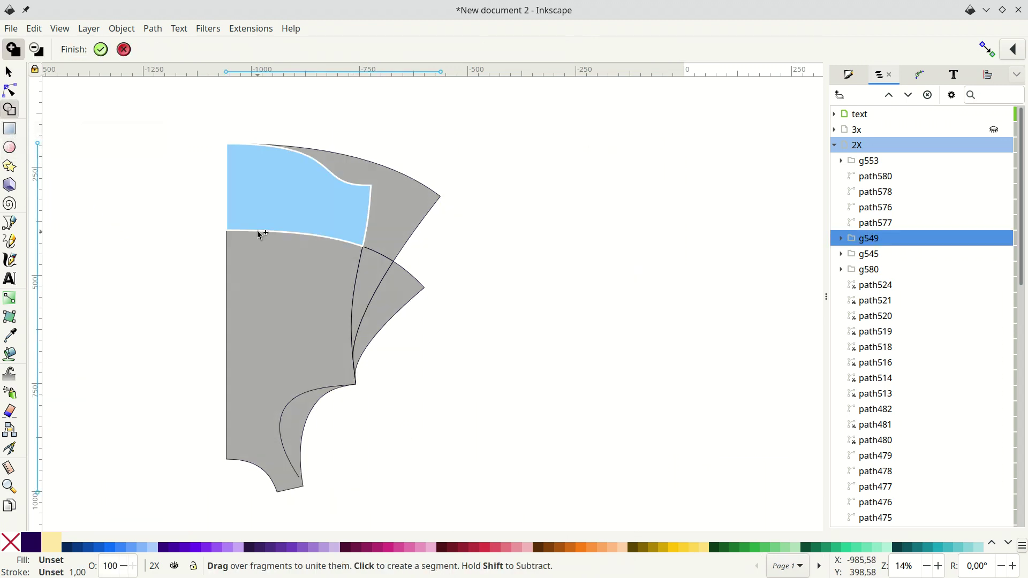
{"action": "left_click", "coordinate": [284, 431]}
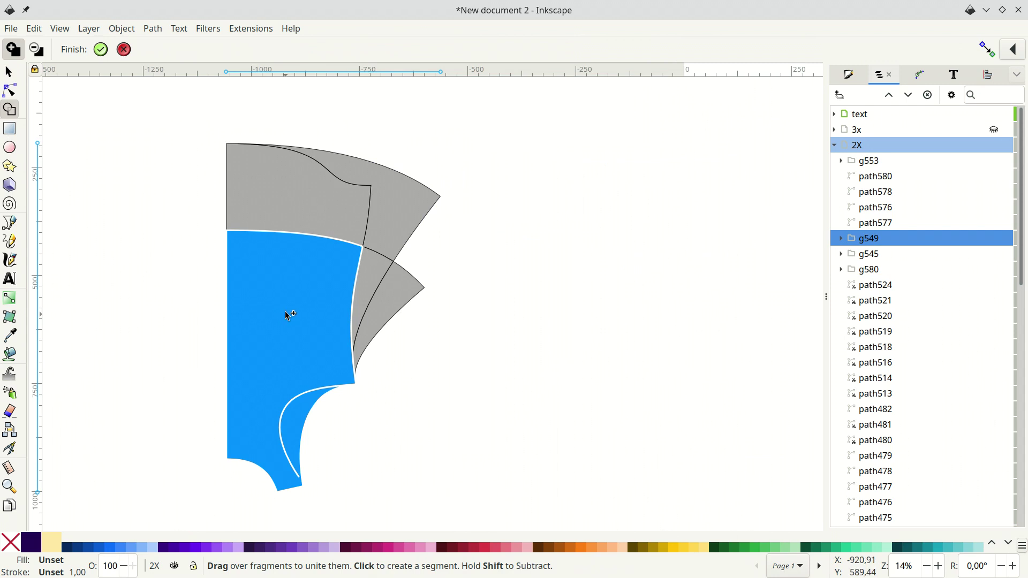
{"action": "mouse_move", "coordinate": [286, 312]}
{"action": "left_mouse_down"}
{"action": "mouse_move", "coordinate": [314, 198]}
{"action": "mouse_move", "coordinate": [372, 193]}
{"action": "mouse_move", "coordinate": [374, 243]}
{"action": "mouse_move", "coordinate": [355, 272]}
{"action": "left_mouse_up"}
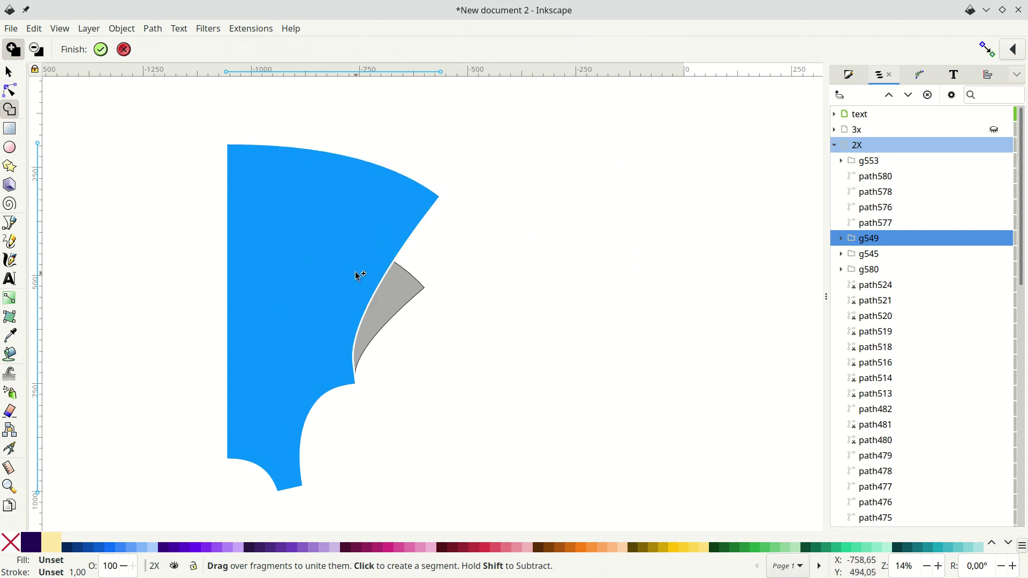
{"action": "key", "text": "Return"}
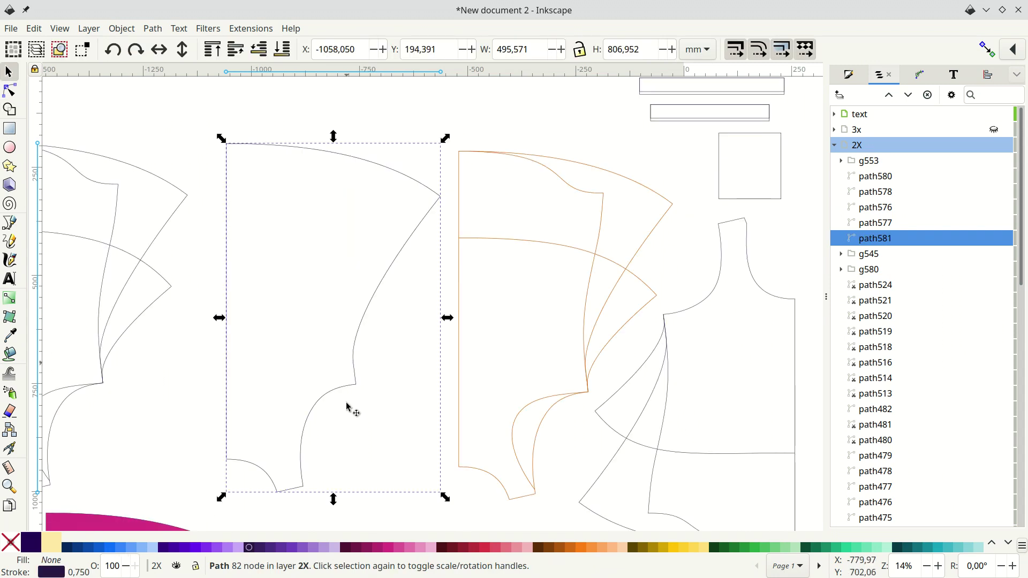
{"action": "left_click", "coordinate": [356, 547]}
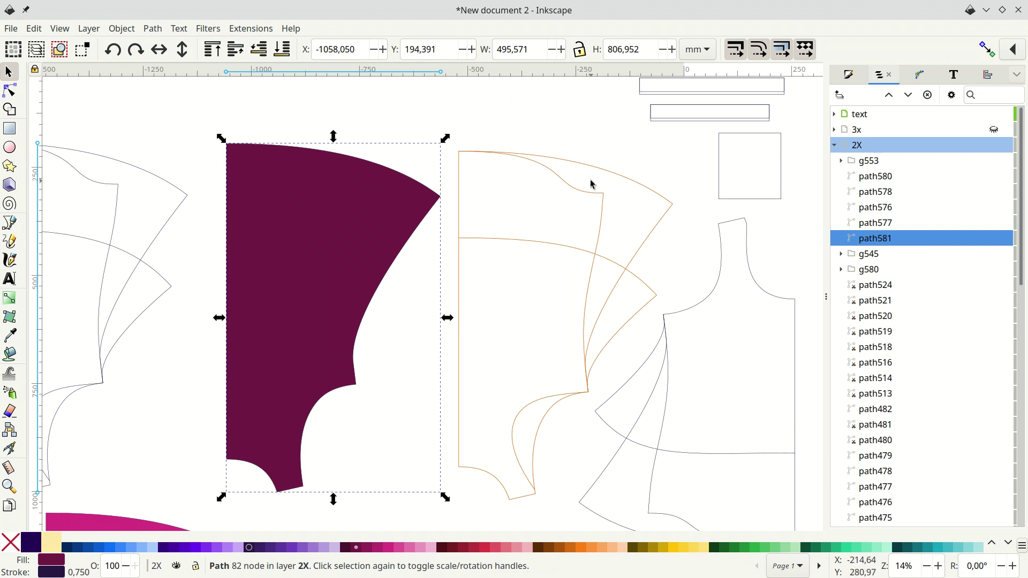
Step: Unite the orange-outlined piece's lower fragments and fill the result green
{"action": "left_click", "coordinate": [590, 203]}
{"action": "left_click", "coordinate": [587, 194]}
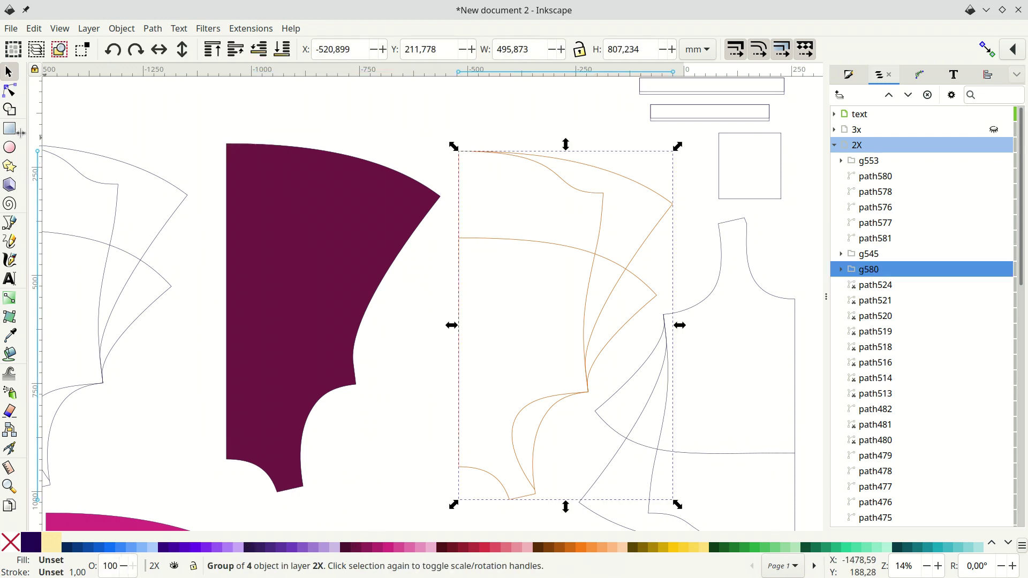
{"action": "left_click", "coordinate": [9, 109]}
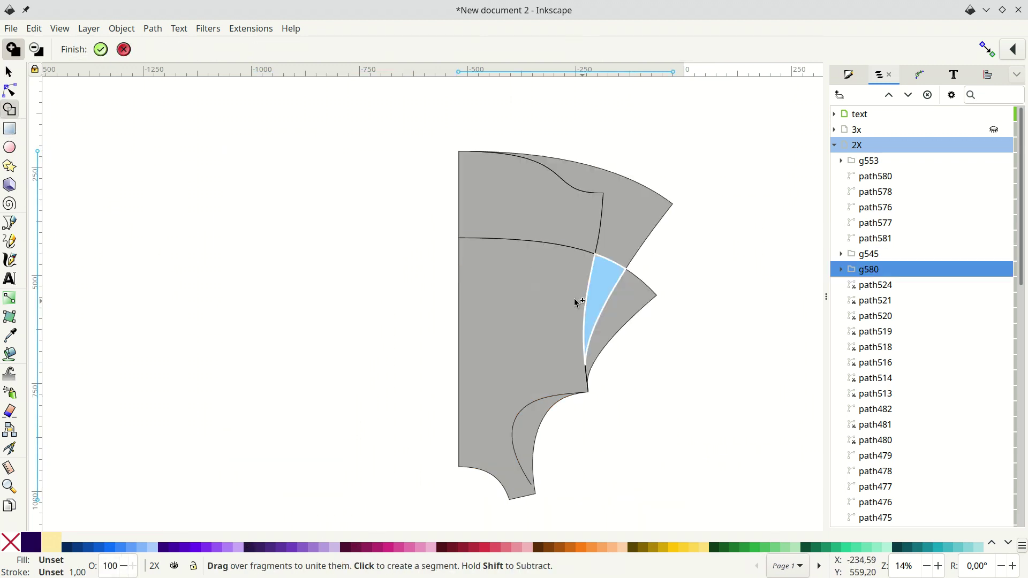
{"action": "mouse_move", "coordinate": [577, 303]}
{"action": "left_mouse_down"}
{"action": "mouse_move", "coordinate": [551, 294]}
{"action": "mouse_move", "coordinate": [628, 307]}
{"action": "left_mouse_up"}
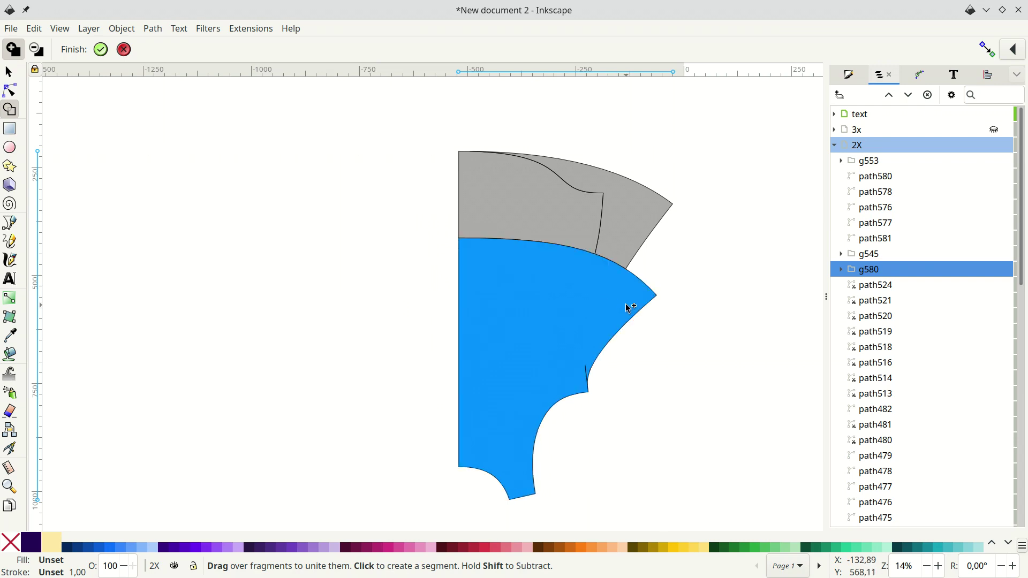
{"action": "key", "text": "Return"}
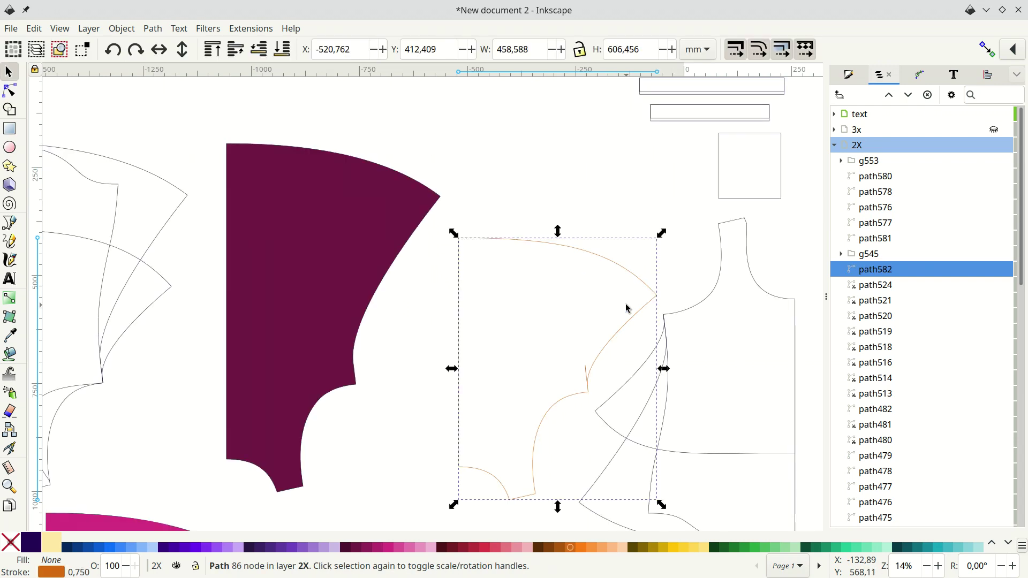
{"action": "left_click", "coordinate": [719, 547]}
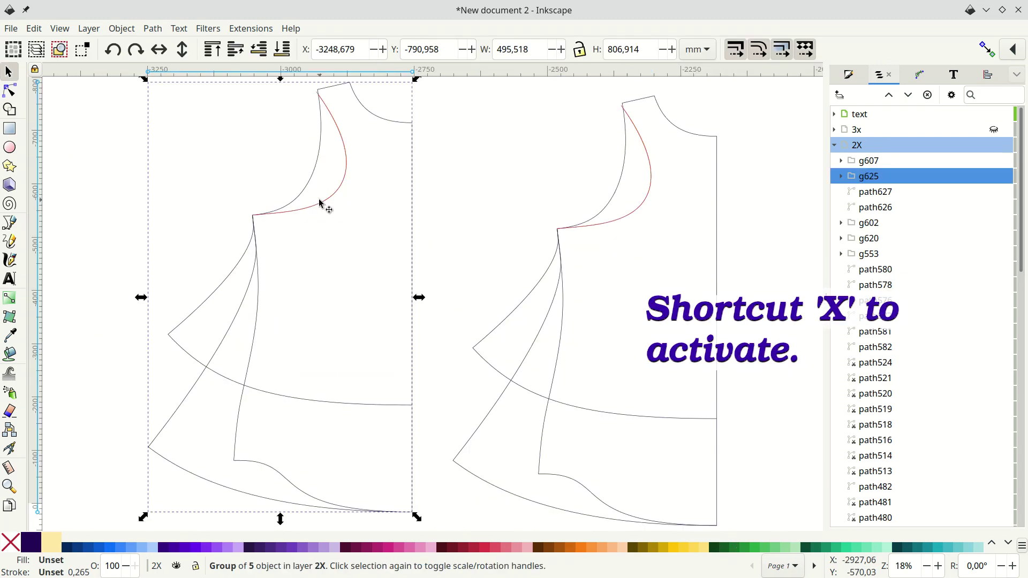
Step: Unite the upper and lower bodice fragments into one piece
{"action": "key", "text": "x"}
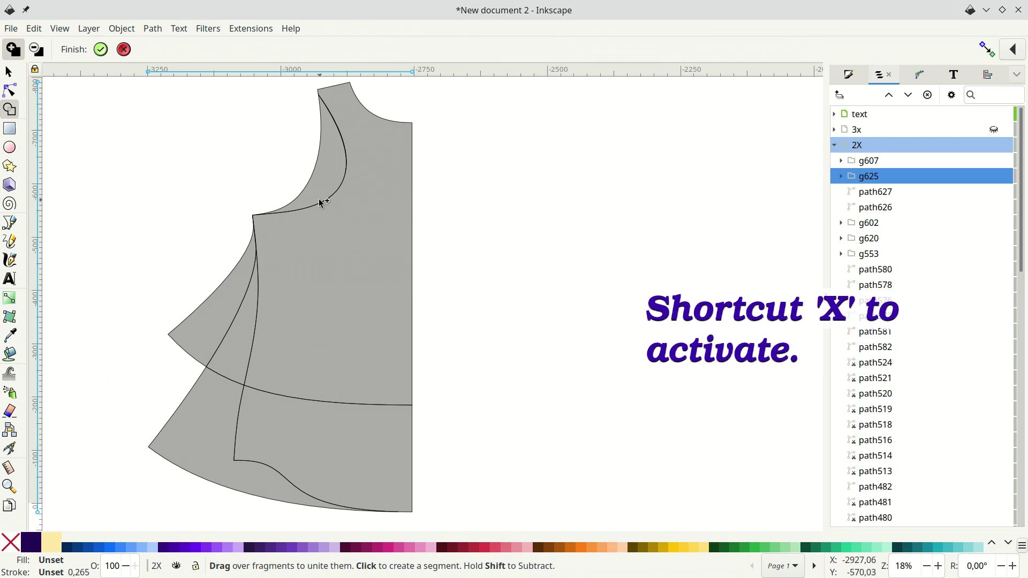
{"action": "mouse_move", "coordinate": [361, 166]}
{"action": "left_mouse_down"}
{"action": "mouse_move", "coordinate": [363, 276]}
{"action": "mouse_move", "coordinate": [325, 447]}
{"action": "left_mouse_up"}
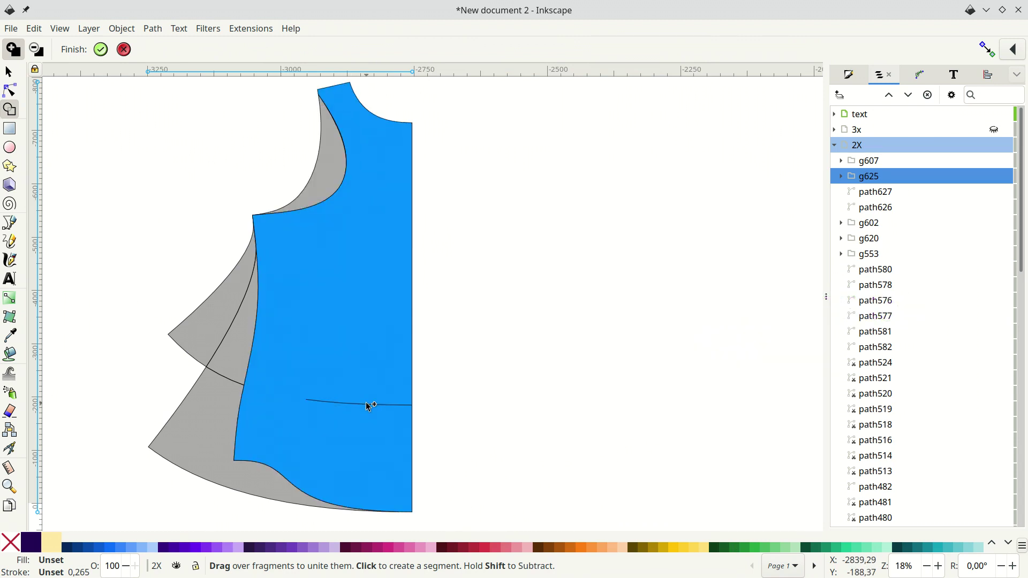
{"action": "key", "text": "Return"}
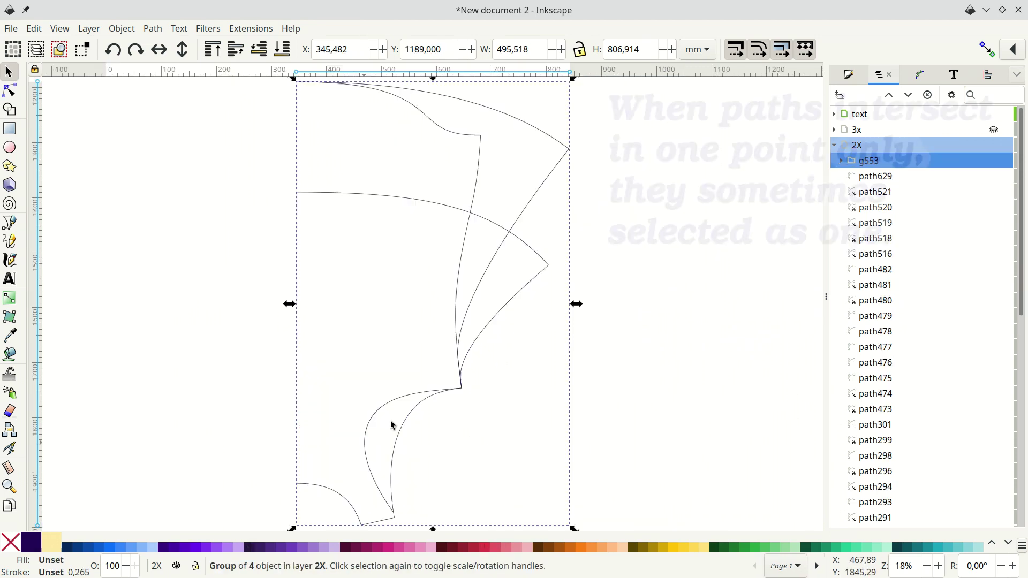
Step: Unite the next piece's upper and lower fragments, fill it maroon, then subtract its lower fragment
{"action": "key", "text": "x"}
{"action": "left_click_drag", "start_coordinate": [395, 424], "coordinate": [381, 448]}
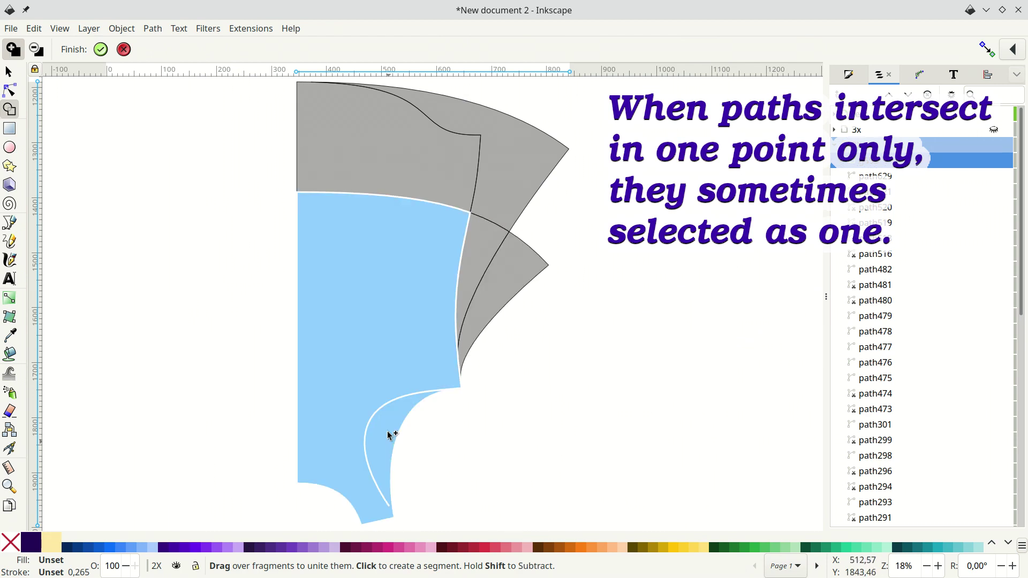
{"action": "left_click", "coordinate": [408, 273]}
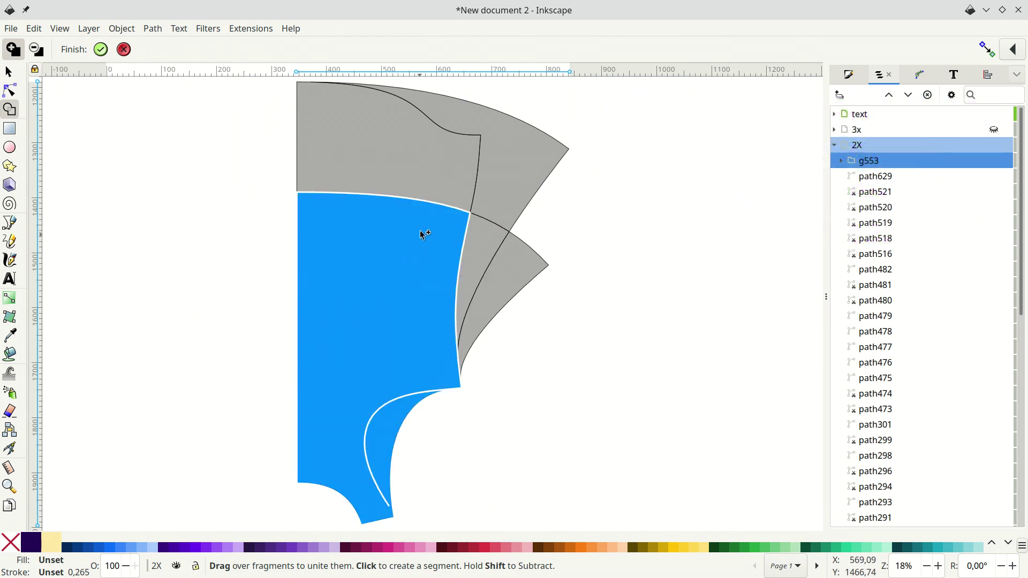
{"action": "left_click", "coordinate": [429, 171]}
{"action": "left_click", "coordinate": [517, 164]}
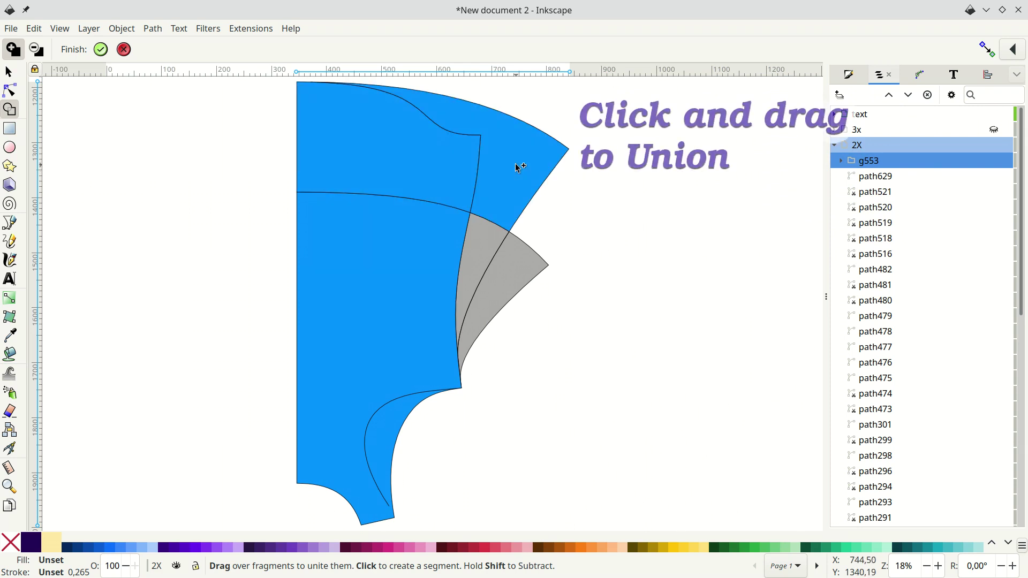
{"action": "left_click_drag", "start_coordinate": [517, 166], "coordinate": [434, 158]}
{"action": "mouse_move", "coordinate": [427, 324]}
{"action": "left_mouse_down"}
{"action": "mouse_move", "coordinate": [498, 170]}
{"action": "mouse_move", "coordinate": [470, 252]}
{"action": "left_mouse_up"}
{"action": "key", "text": "Return"}
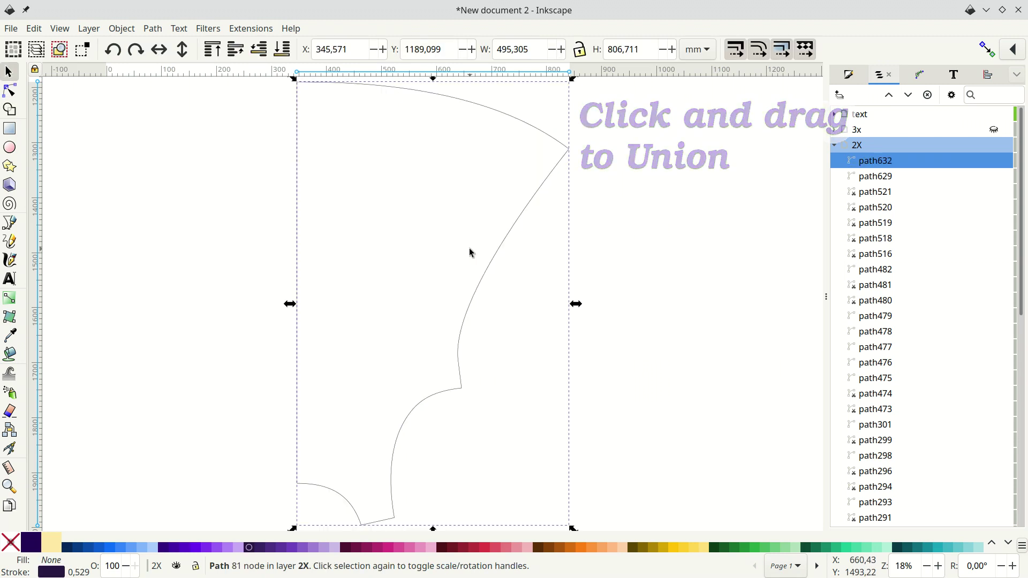
{"action": "left_click", "coordinate": [455, 548]}
{"action": "key", "text": "x"}
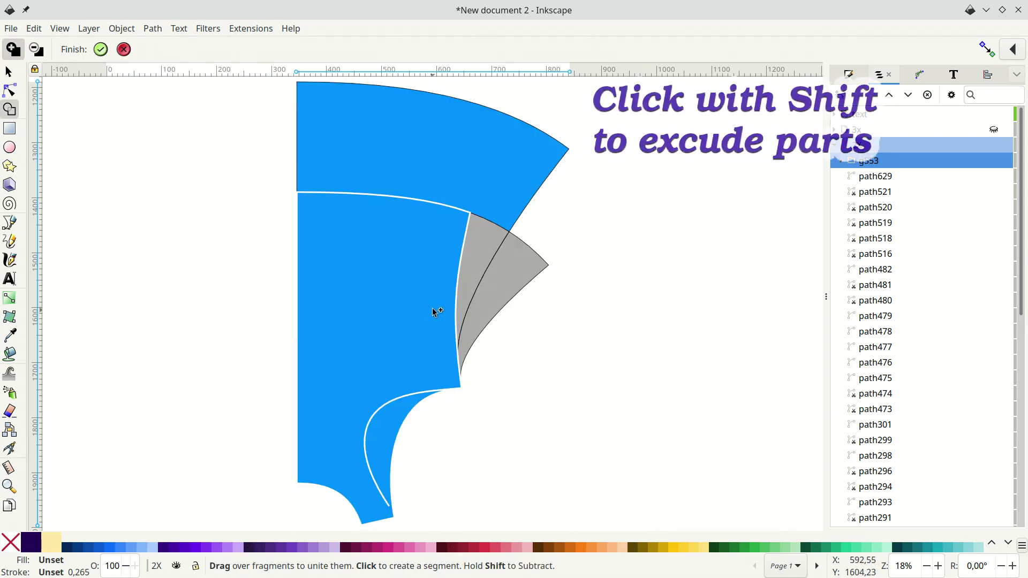
{"action": "left_click", "coordinate": [417, 309], "text": "shift"}
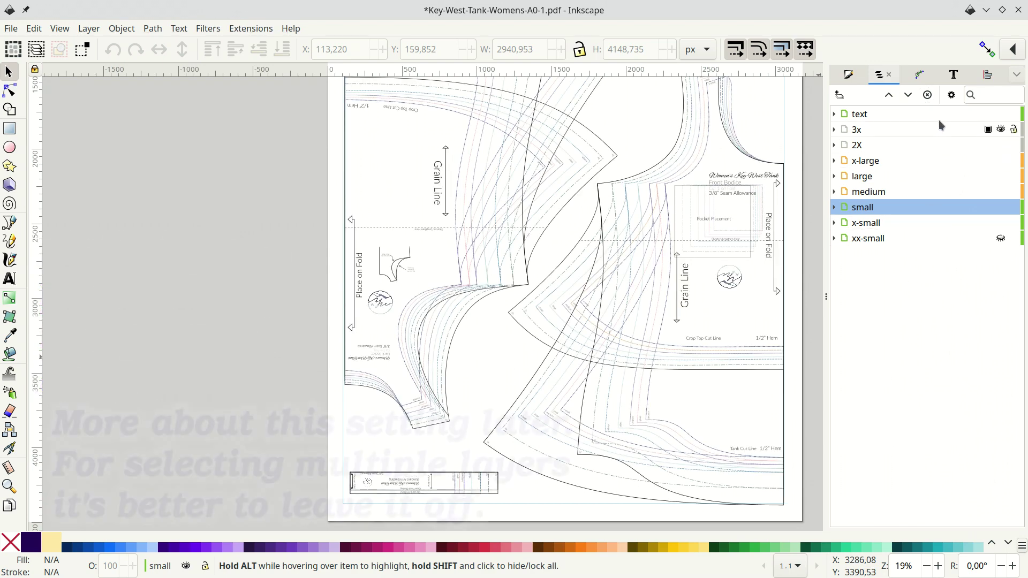
Step: Turn off Expand to display selection and hide the large through xx-small size layers
{"action": "left_click", "coordinate": [951, 94]}
{"action": "left_click", "coordinate": [950, 141]}
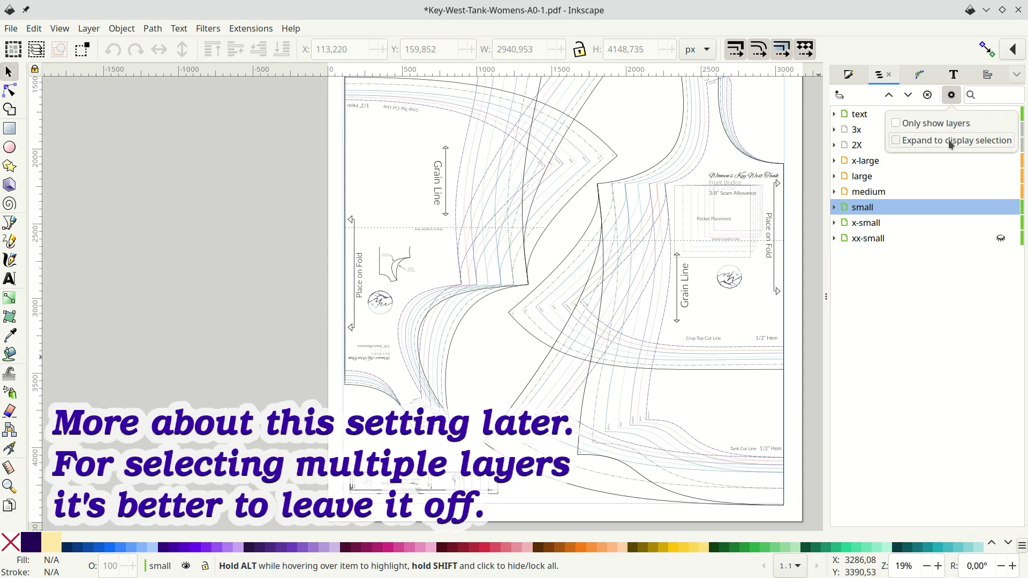
{"action": "left_click", "coordinate": [949, 217]}
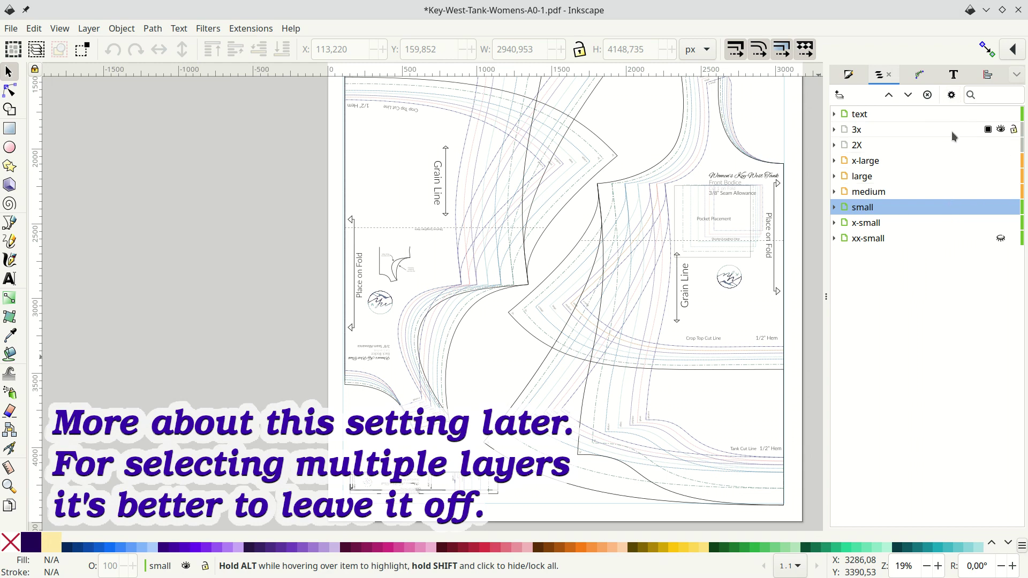
{"action": "left_click", "coordinate": [997, 177], "text": "shift"}
{"action": "left_click", "coordinate": [1001, 177]}
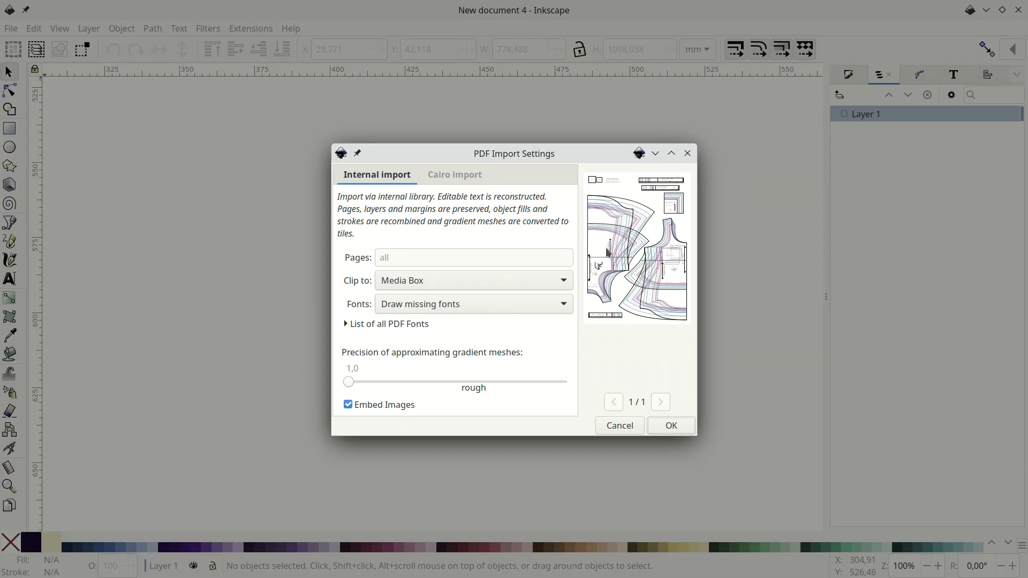
Step: Substitute missing fonts, review the PDF's font list, and import the Key West Tank pattern
{"action": "left_click", "coordinate": [548, 300]}
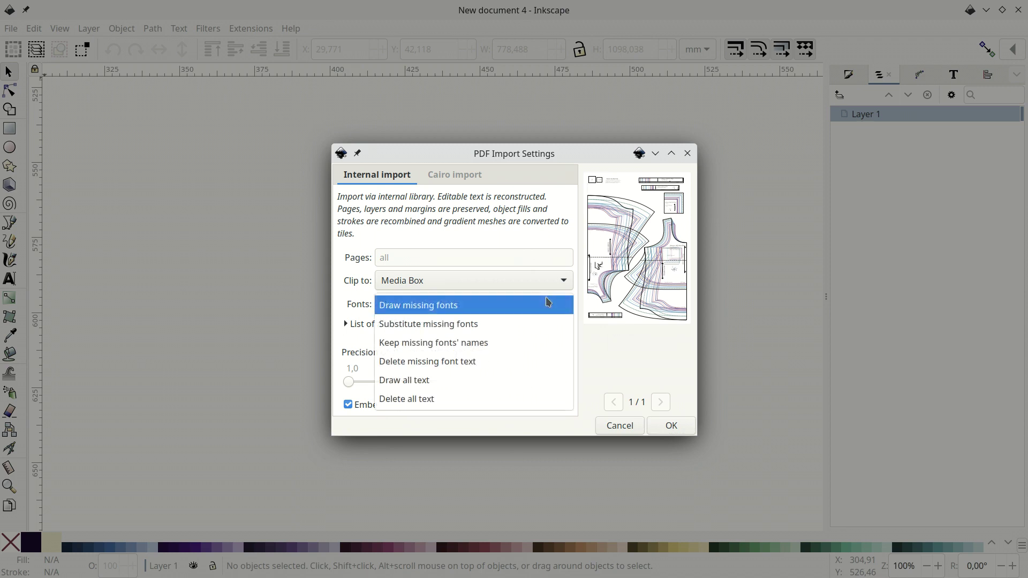
{"action": "left_click", "coordinate": [543, 324]}
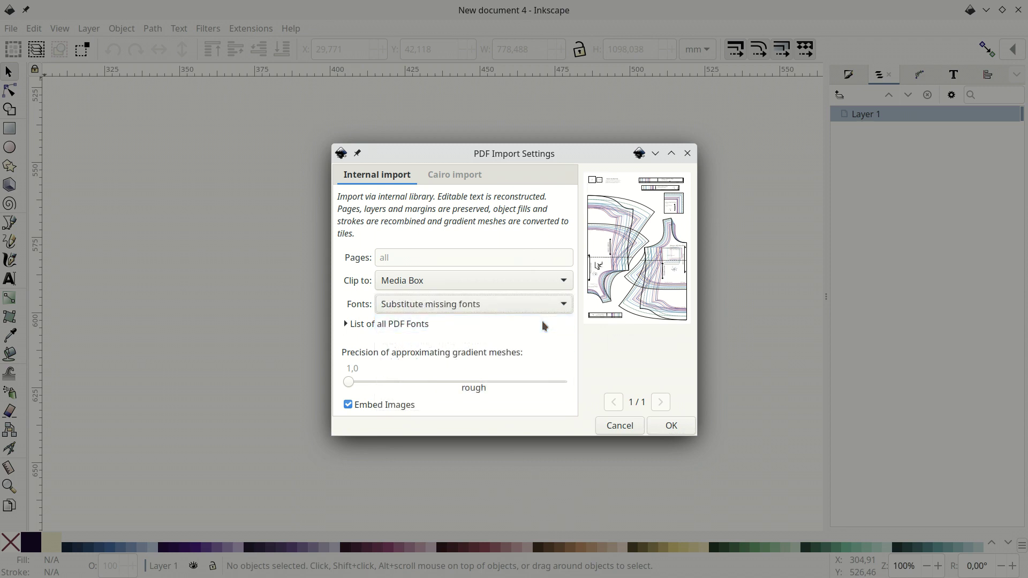
{"action": "left_click", "coordinate": [545, 307]}
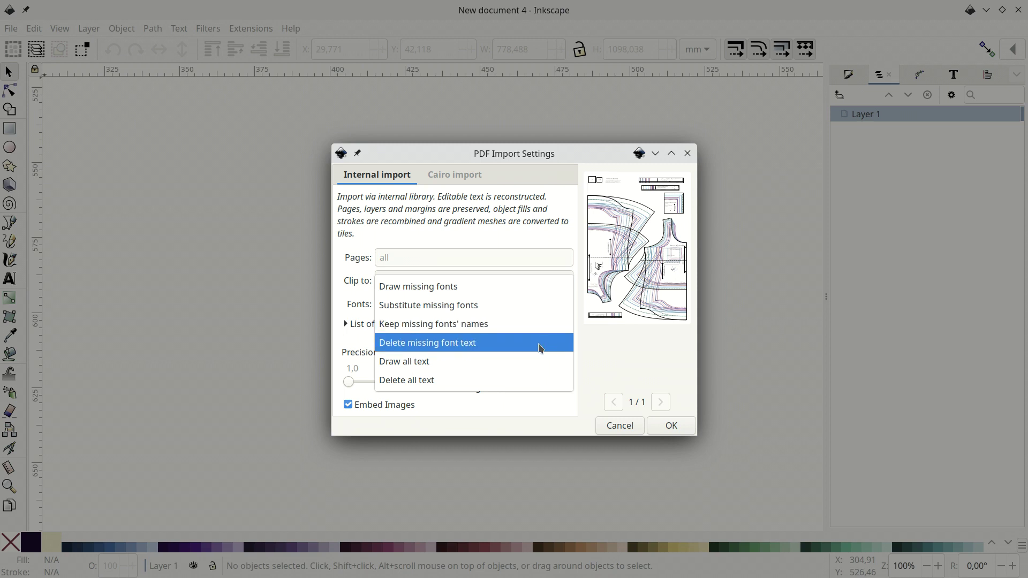
{"action": "left_click", "coordinate": [589, 352]}
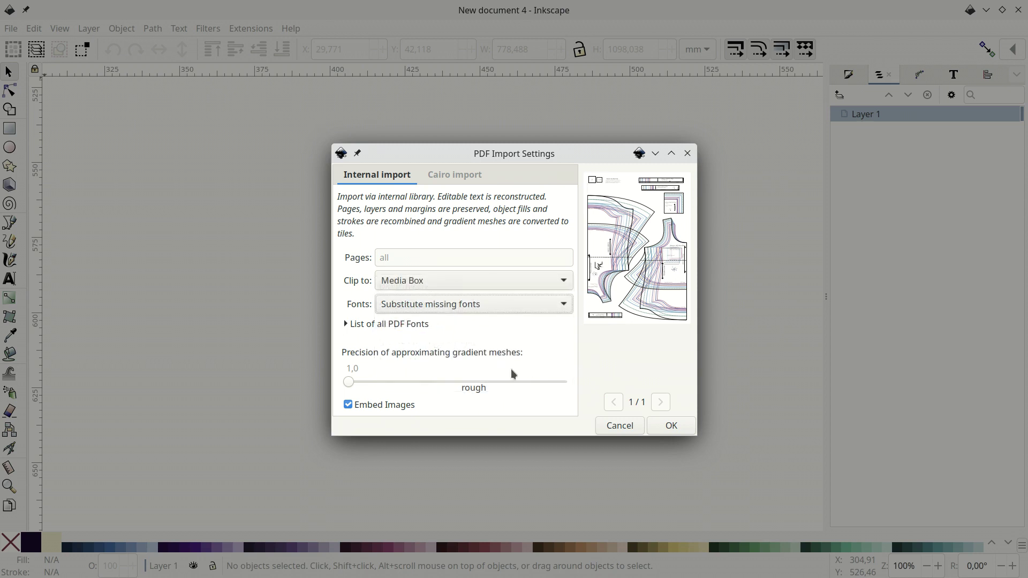
{"action": "left_click", "coordinate": [346, 325]}
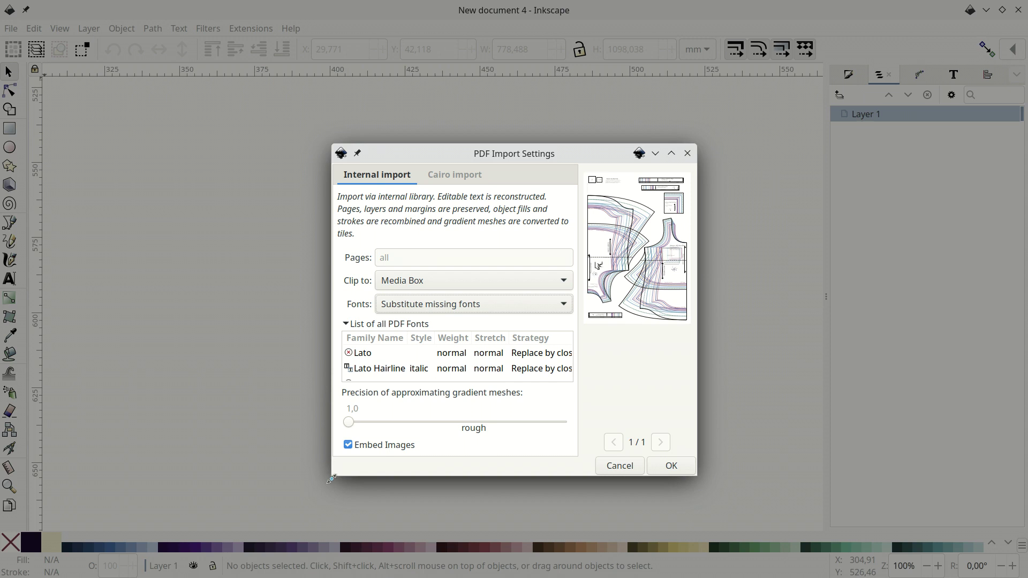
{"action": "left_click_drag", "start_coordinate": [332, 479], "coordinate": [103, 530]}
{"action": "scroll", "coordinate": [262, 374], "scroll_direction": "down", "scroll_amount": 2}
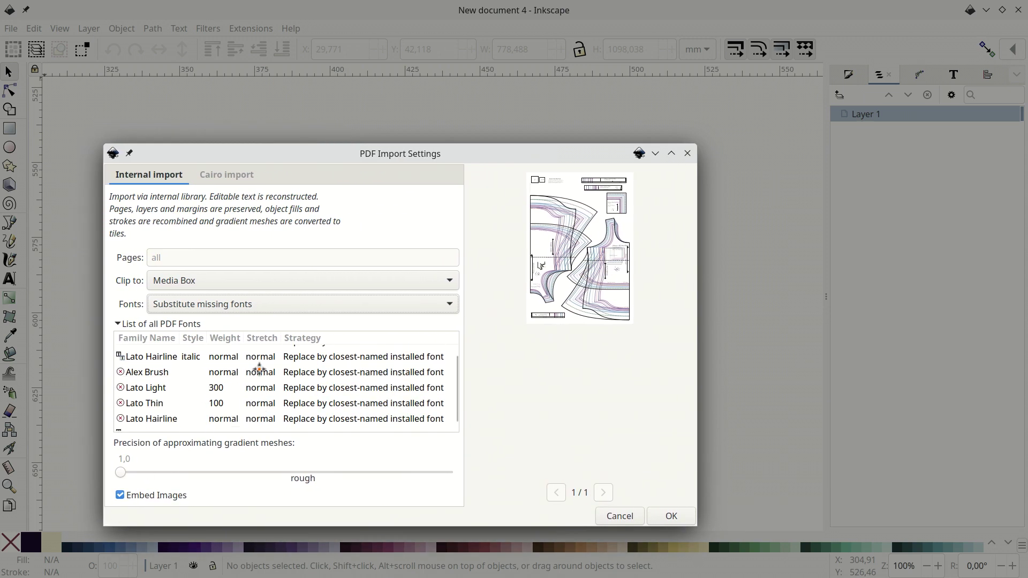
{"action": "scroll", "coordinate": [260, 369], "scroll_direction": "up", "scroll_amount": 1}
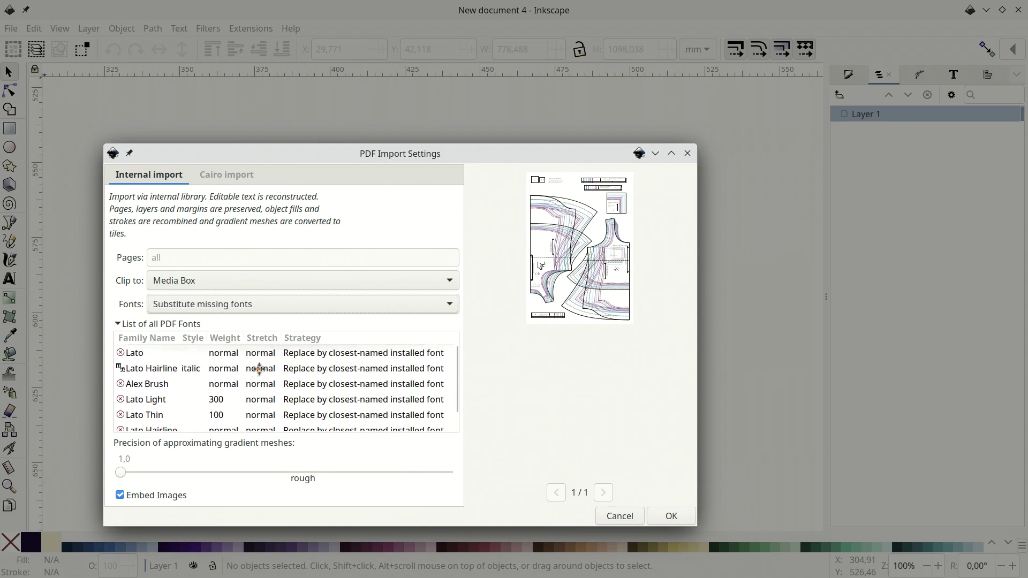
{"action": "key", "text": "Return"}
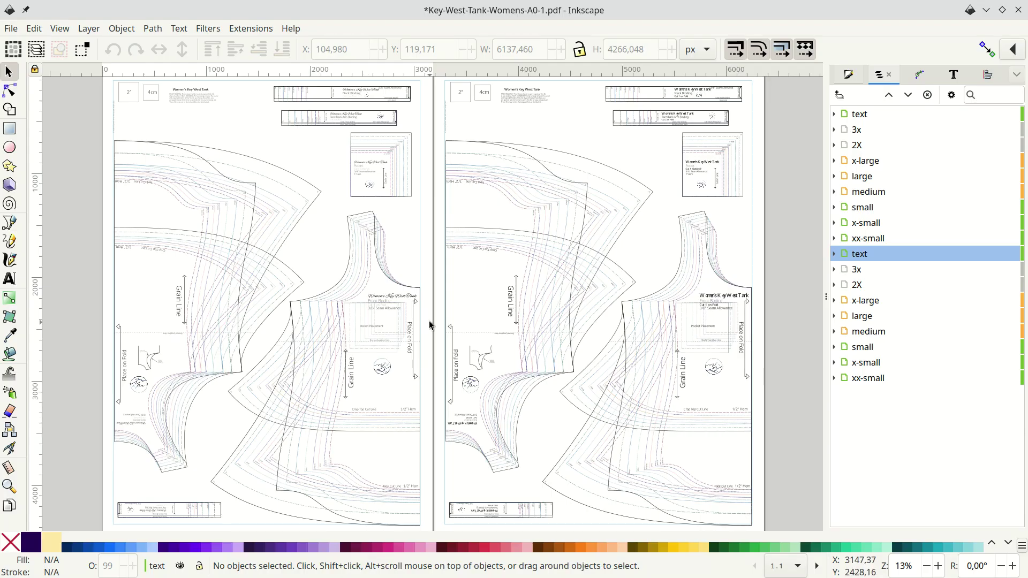
Step: Select the Women's Key West Tank title inside its group and remove its manual kerns
{"action": "scroll", "coordinate": [429, 325], "scroll_direction": "up", "scroll_amount": 3, "text": "ctrl"}
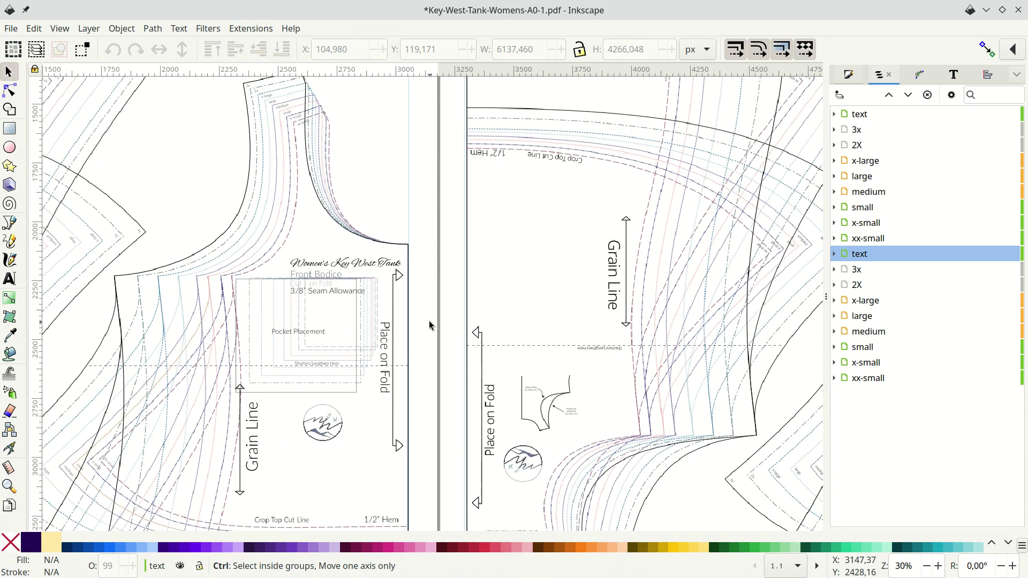
{"action": "scroll", "coordinate": [429, 321], "scroll_direction": "right", "scroll_amount": 10}
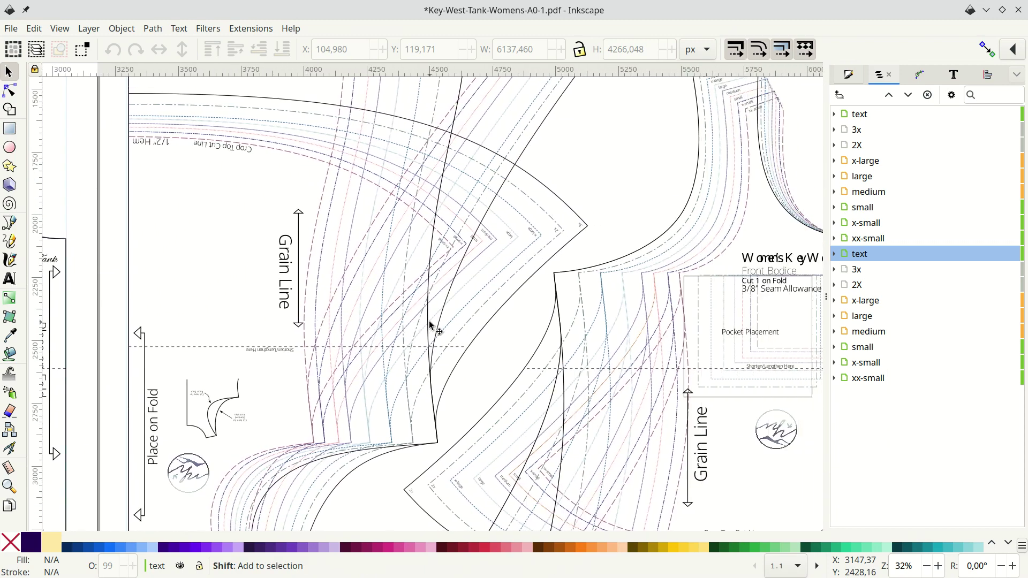
{"action": "scroll", "coordinate": [429, 320], "scroll_direction": "right", "scroll_amount": 1}
{"action": "key", "text": "shift+Tab"}
{"action": "left_click", "coordinate": [179, 28]}
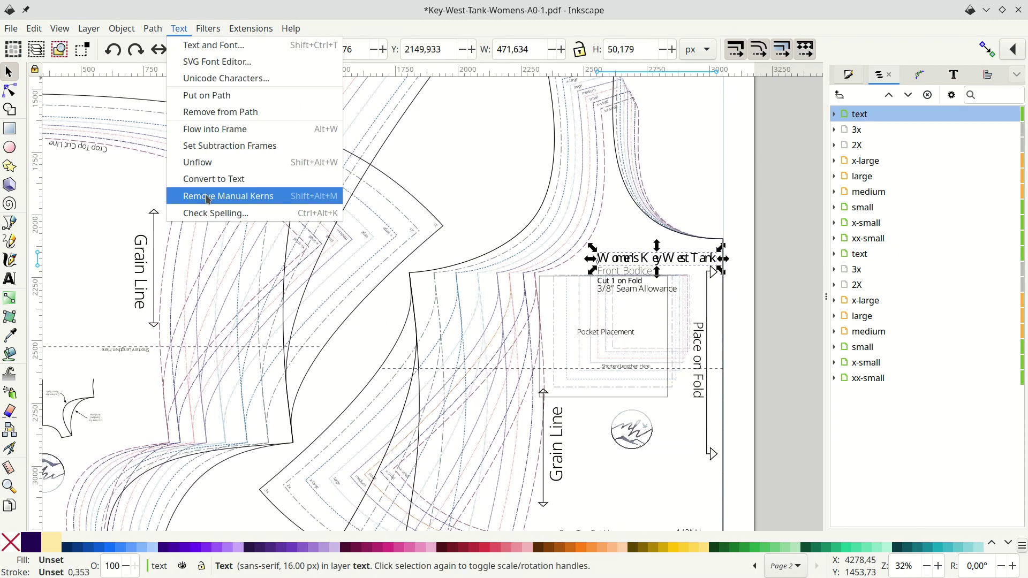
{"action": "left_click", "coordinate": [207, 196]}
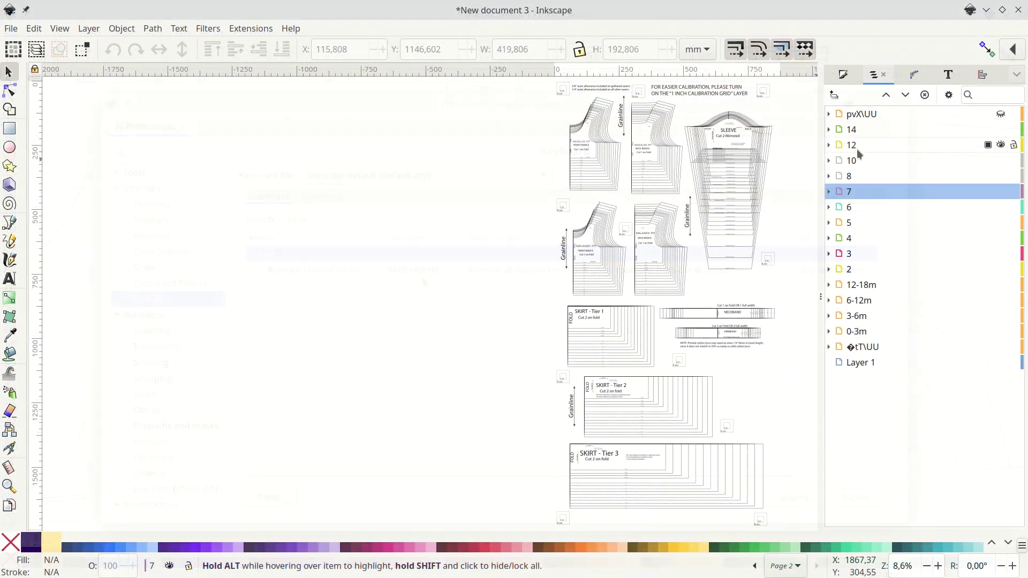
Step: Select the size layers from 14 down to 0-3m, after trying layers 12, 3, 7 and 10
{"action": "left_click", "coordinate": [857, 148]}
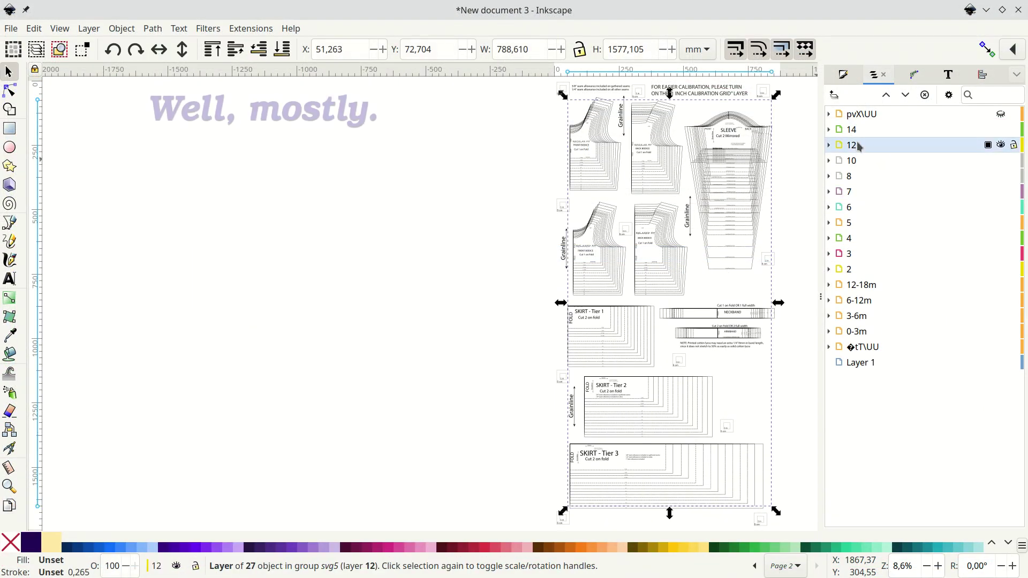
{"action": "left_click", "coordinate": [869, 258]}
{"action": "left_click", "coordinate": [875, 188]}
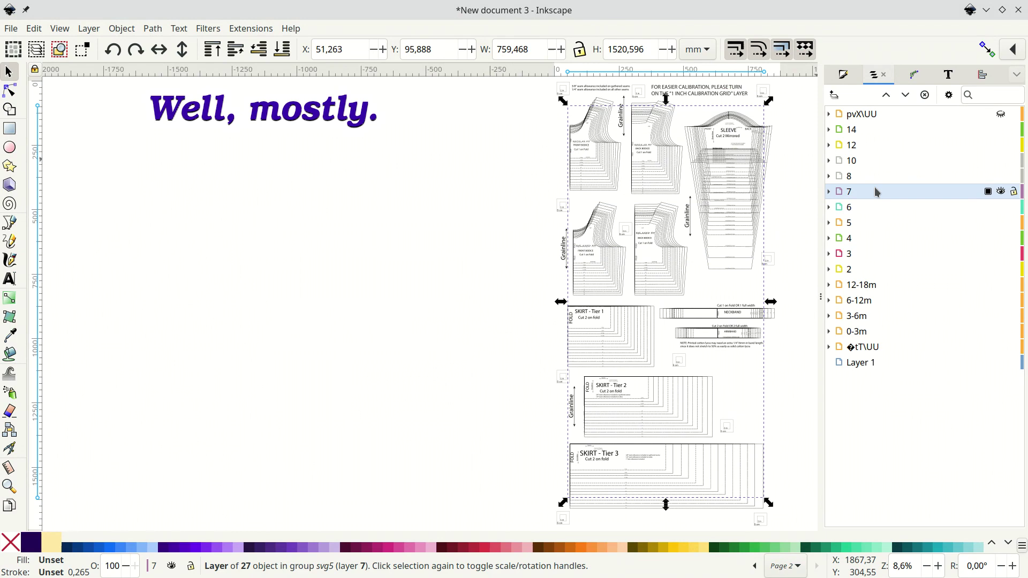
{"action": "left_click", "coordinate": [880, 163]}
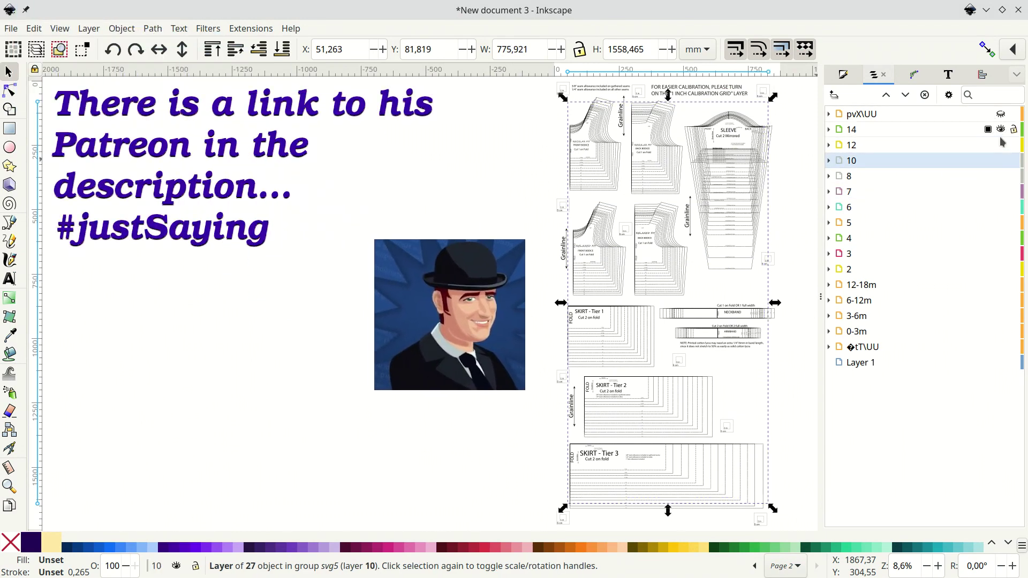
{"action": "left_click", "coordinate": [973, 133]}
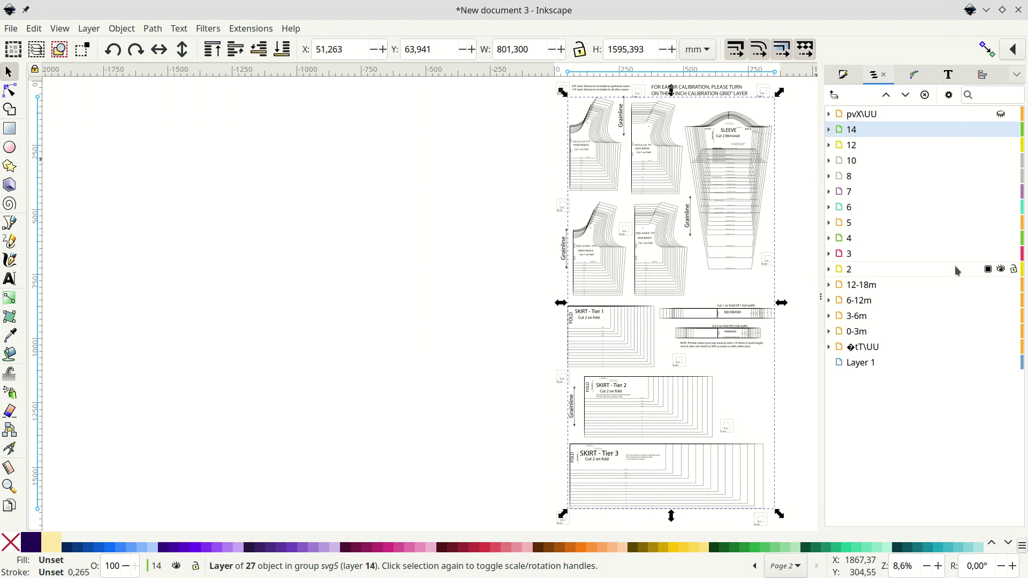
{"action": "left_click", "coordinate": [957, 333], "text": "shift"}
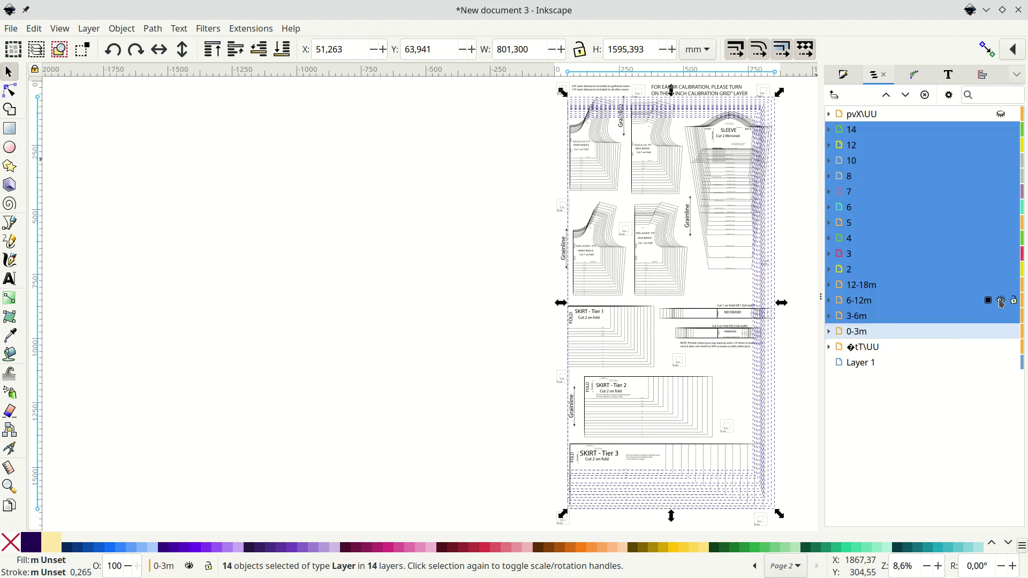
Step: Hide size layers 14 through 3-6m, keeping 0-3m visible, and switch to New document 4
{"action": "left_click", "coordinate": [1001, 301]}
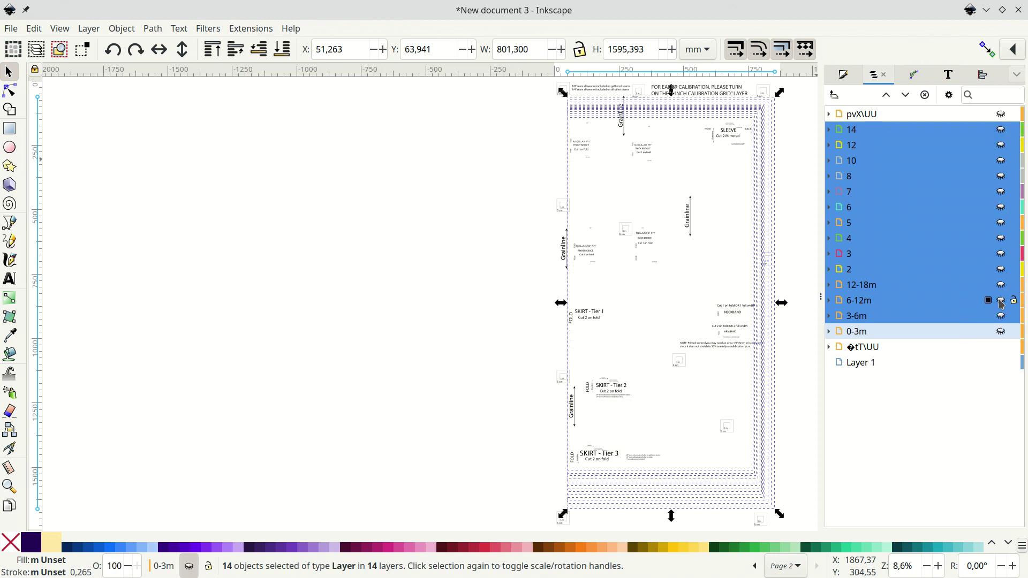
{"action": "left_click", "coordinate": [975, 335]}
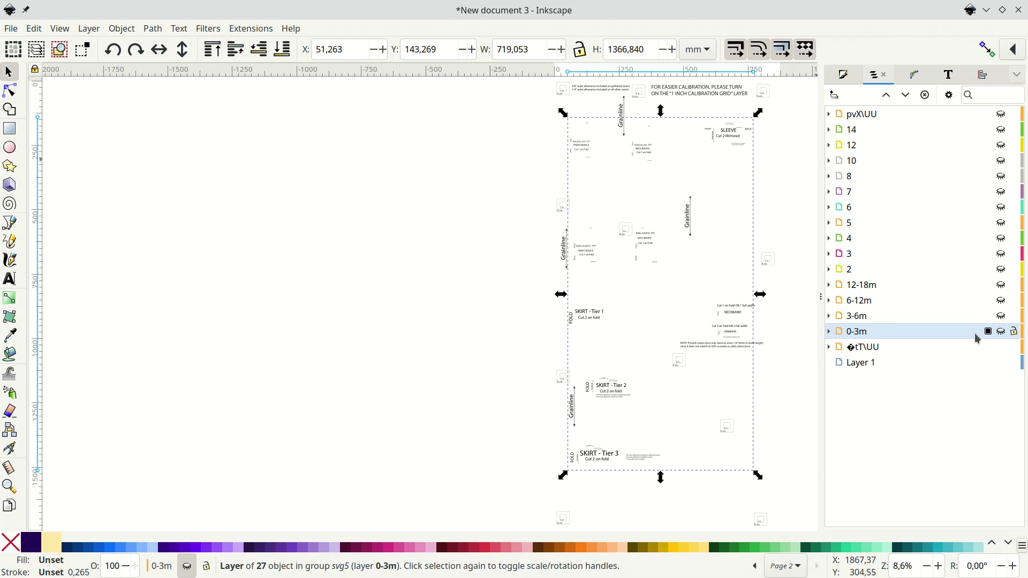
{"action": "left_click", "coordinate": [1001, 331]}
{"action": "key", "text": "ctrl+Tab"}
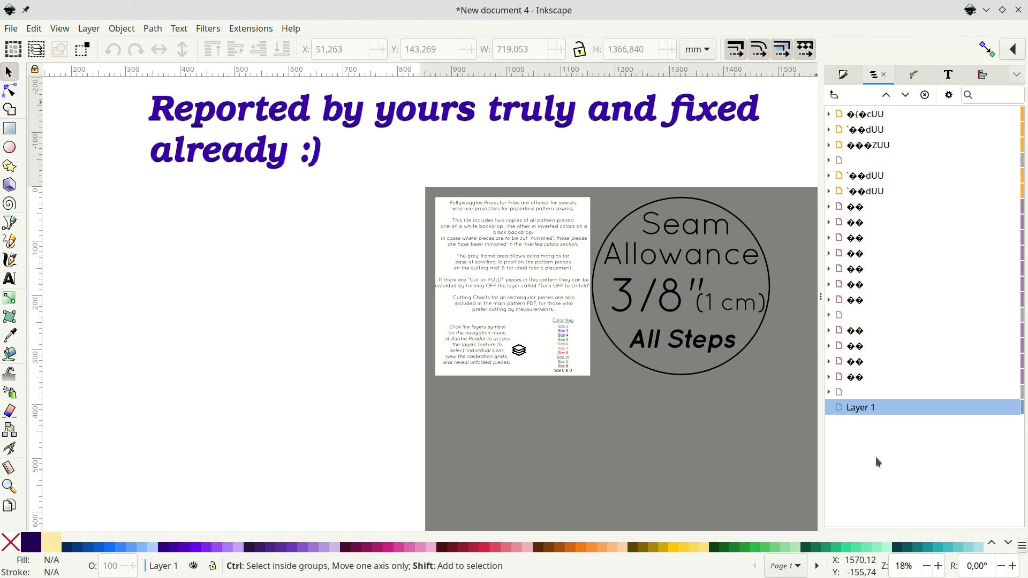
{"action": "left_click", "coordinate": [291, 28]}
{"action": "left_click", "coordinate": [312, 161]}
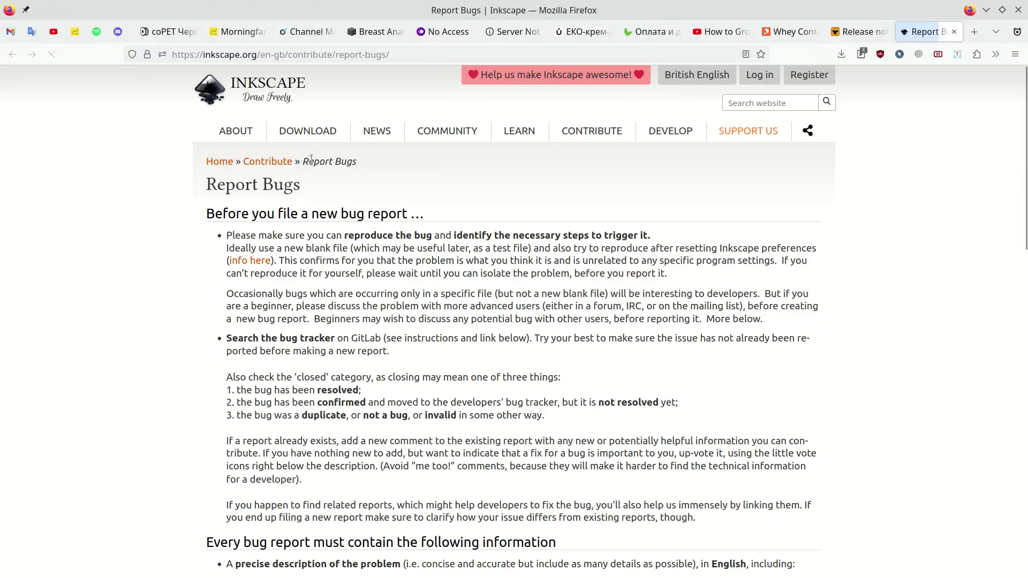
{"action": "scroll", "coordinate": [438, 256], "scroll_direction": "down", "scroll_amount": 10}
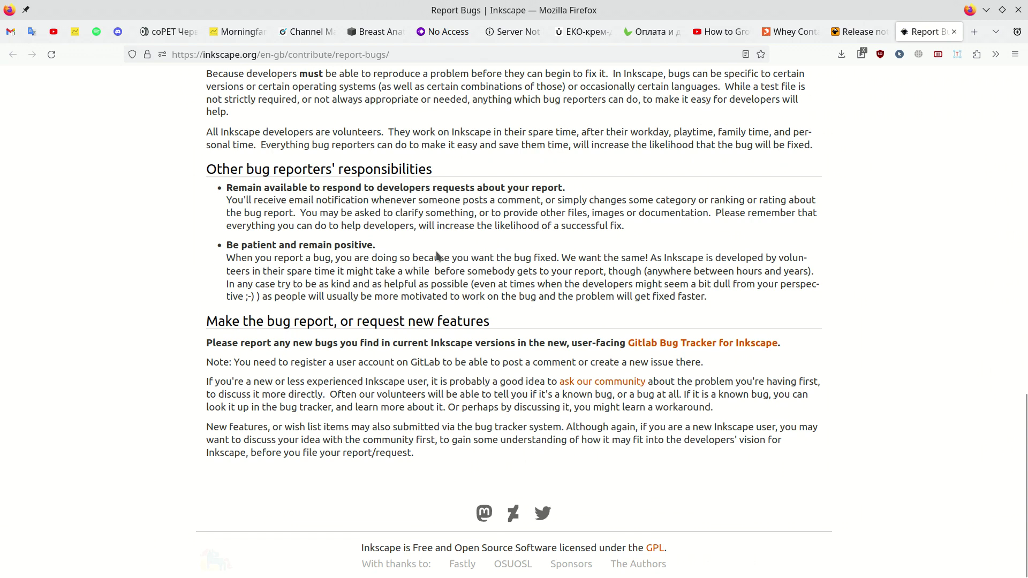
{"action": "left_click", "coordinate": [689, 347]}
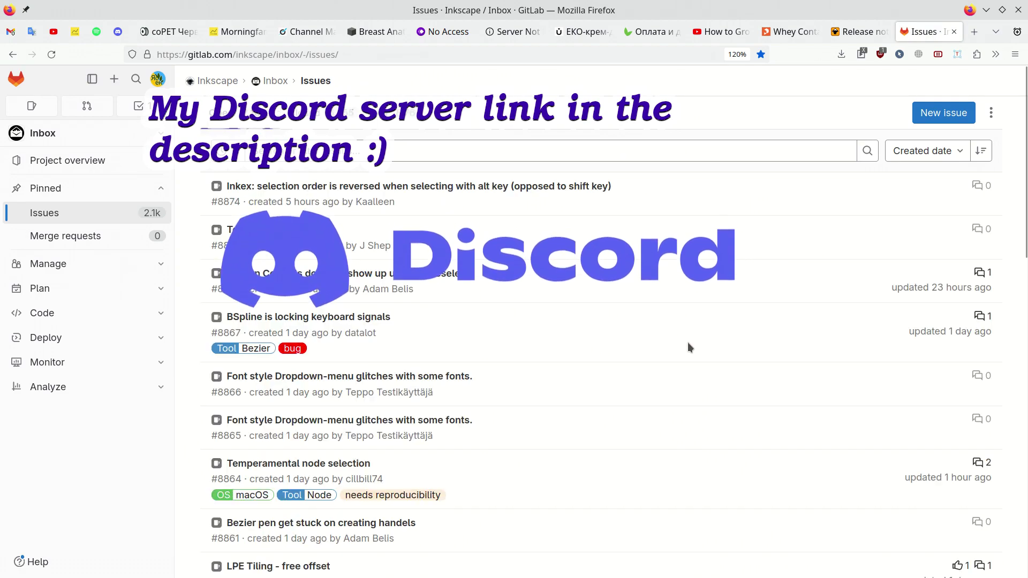
Step: Test the 3x layer at about 51% opacity, restore 100%, and set its blend mode to Multiply
{"action": "key", "text": "alt+Tab"}
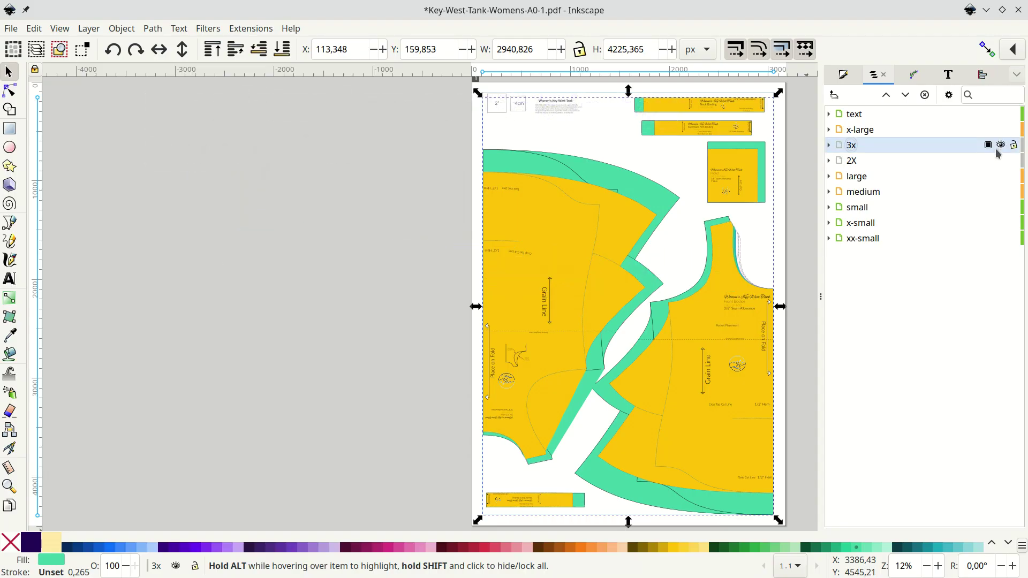
{"action": "left_click", "coordinate": [988, 146]}
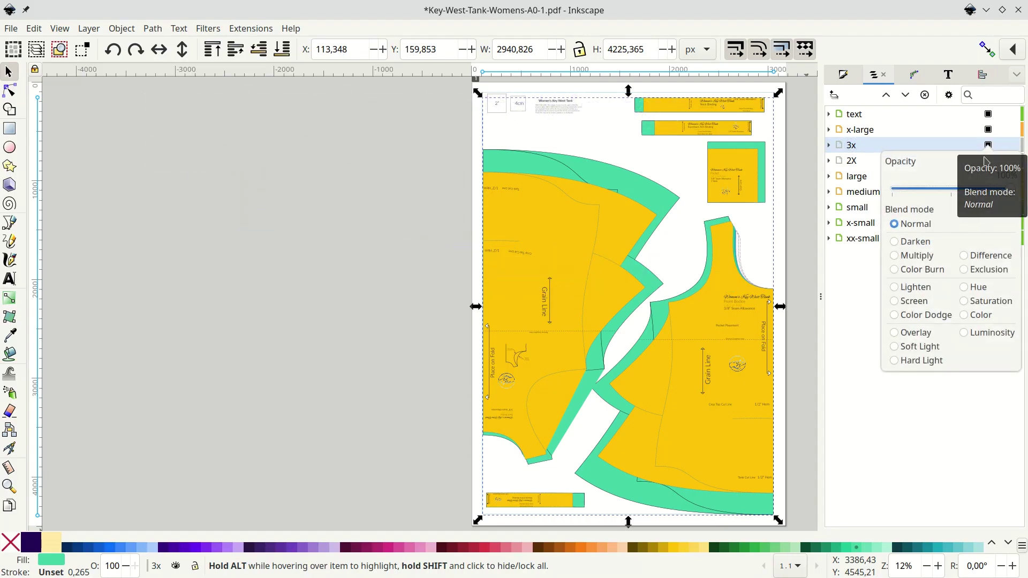
{"action": "left_click", "coordinate": [954, 193]}
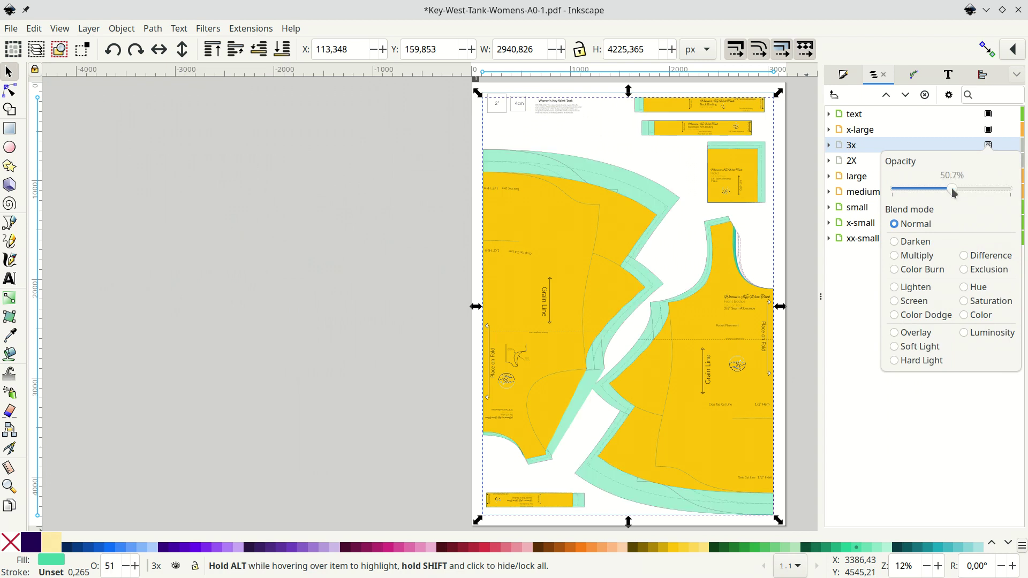
{"action": "left_click_drag", "start_coordinate": [954, 193], "coordinate": [1024, 190]}
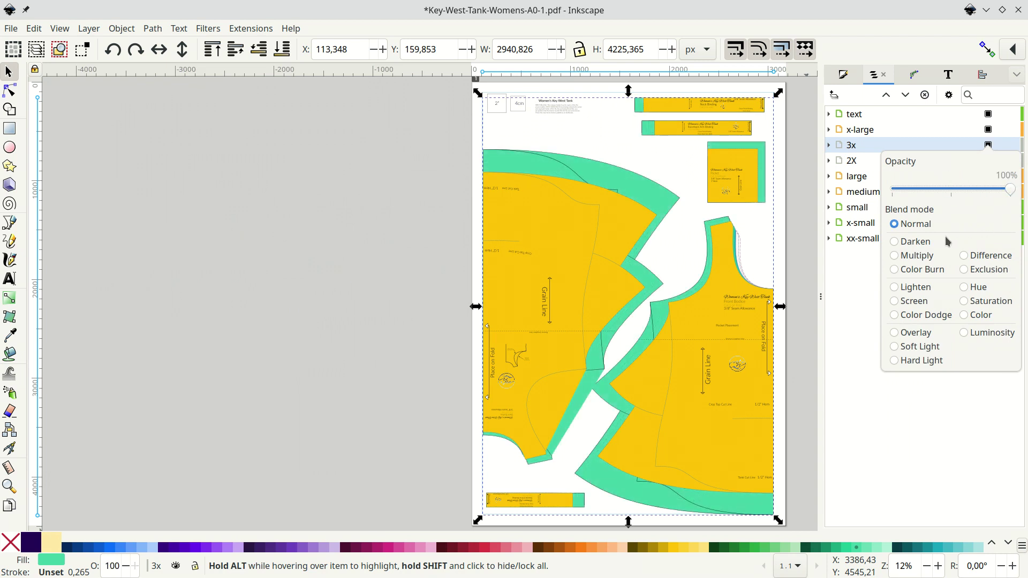
{"action": "left_click", "coordinate": [922, 246]}
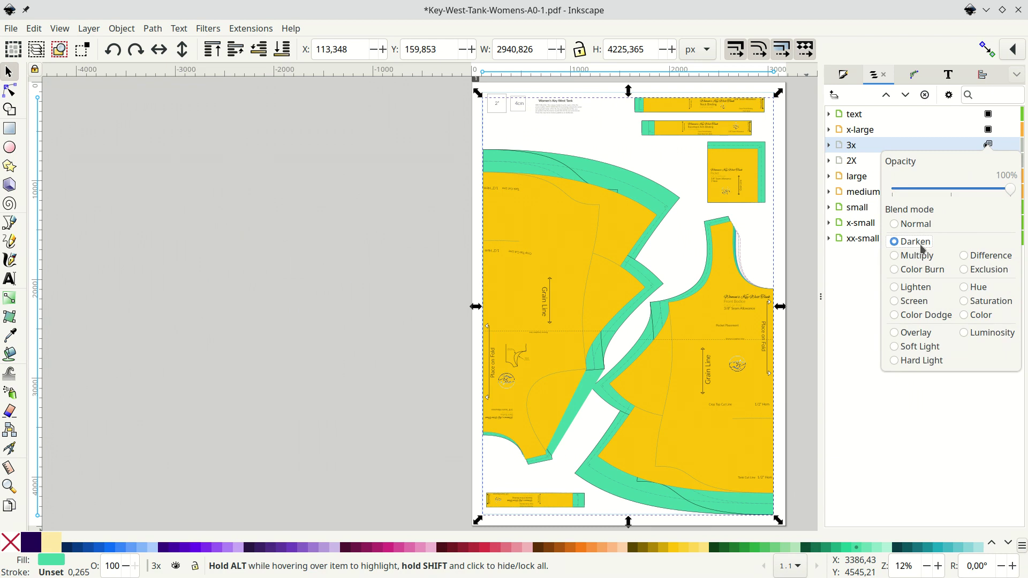
{"action": "left_click", "coordinate": [922, 261]}
Step: Turn on Expand to display selection in the layer list options and pick a pattern piece
{"action": "left_click", "coordinate": [969, 150]}
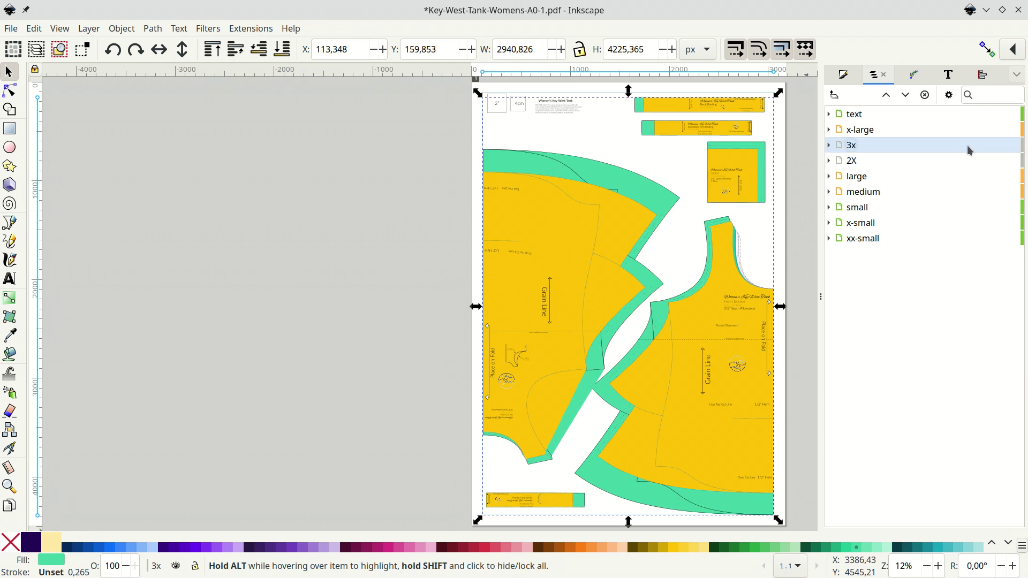
{"action": "left_click", "coordinate": [949, 96]}
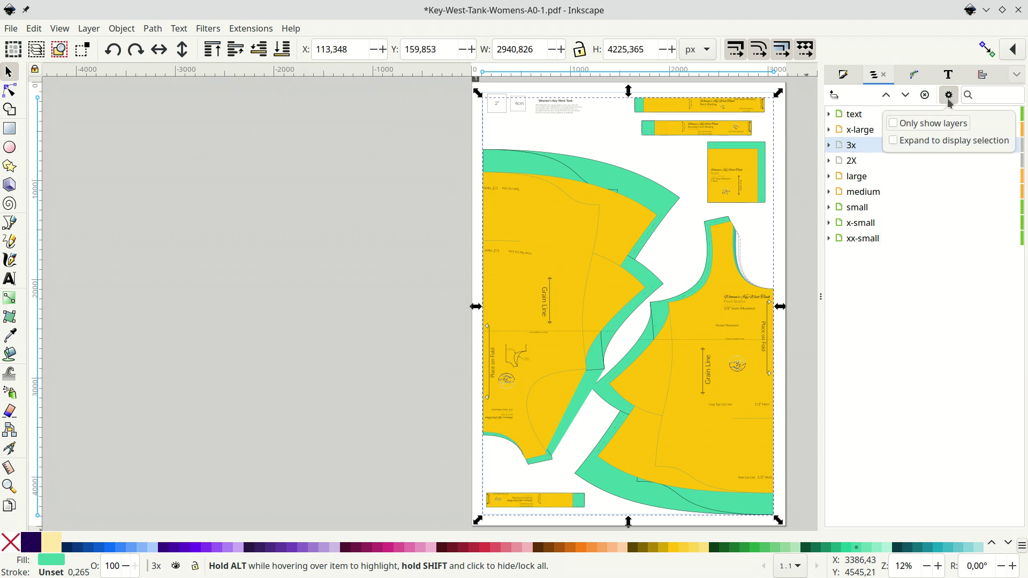
{"action": "left_click", "coordinate": [940, 142]}
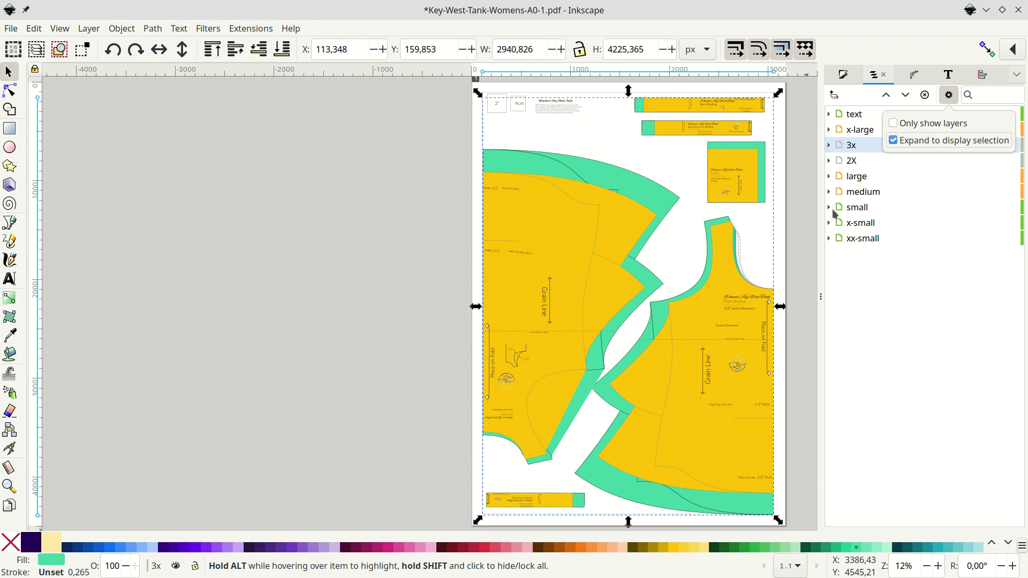
{"action": "left_click", "coordinate": [632, 232]}
{"action": "left_click", "coordinate": [633, 231]}
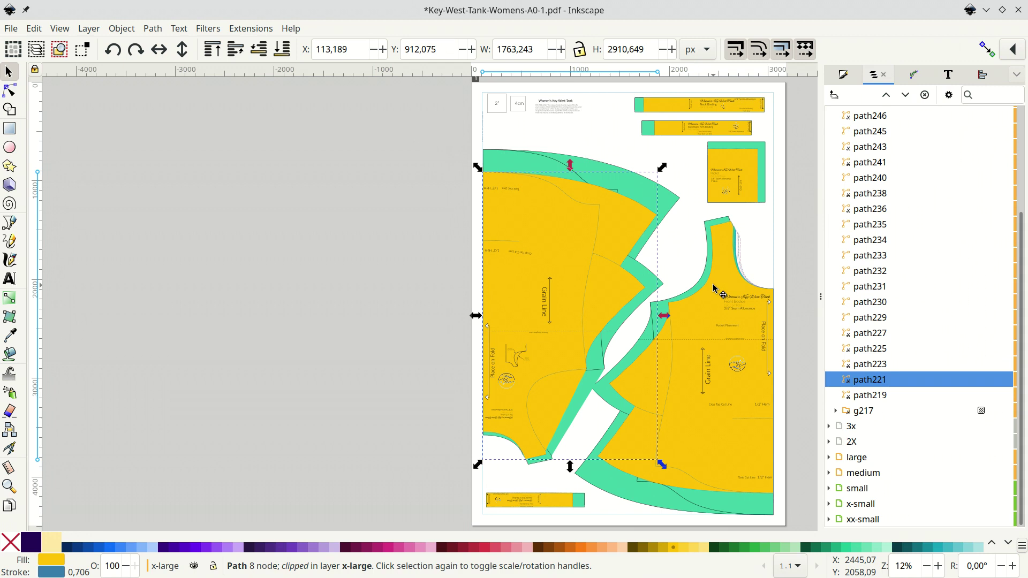
Step: Select path255, path232 and path256 in the x-large layer to locate their pieces
{"action": "left_click", "coordinate": [890, 177]}
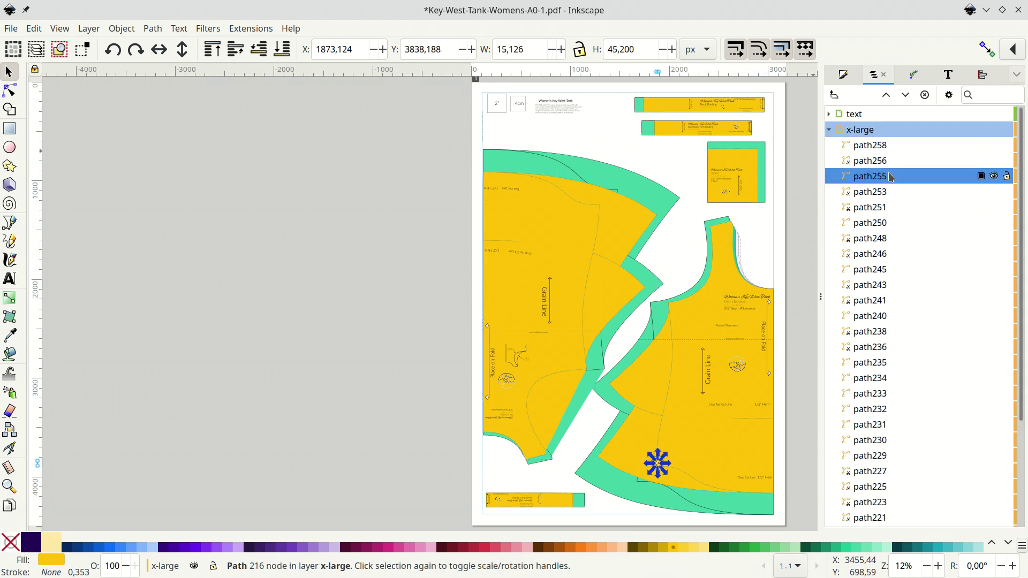
{"action": "left_click", "coordinate": [871, 409]}
{"action": "left_click", "coordinate": [895, 161]}
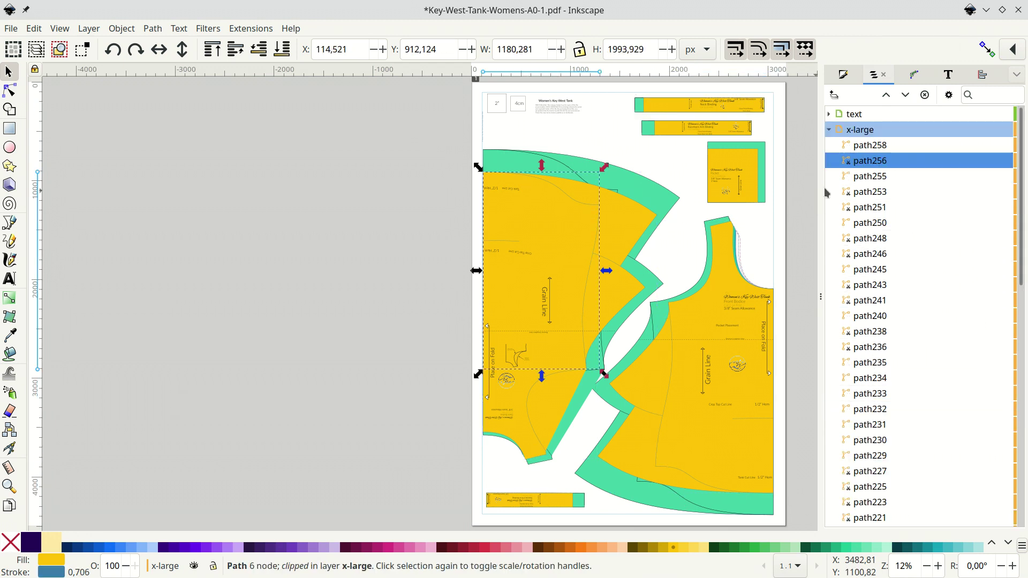
Step: Select the 15 pieces sharing path256's fill and stroke, colour them purple, and hide them
{"action": "right_click", "coordinate": [901, 164]}
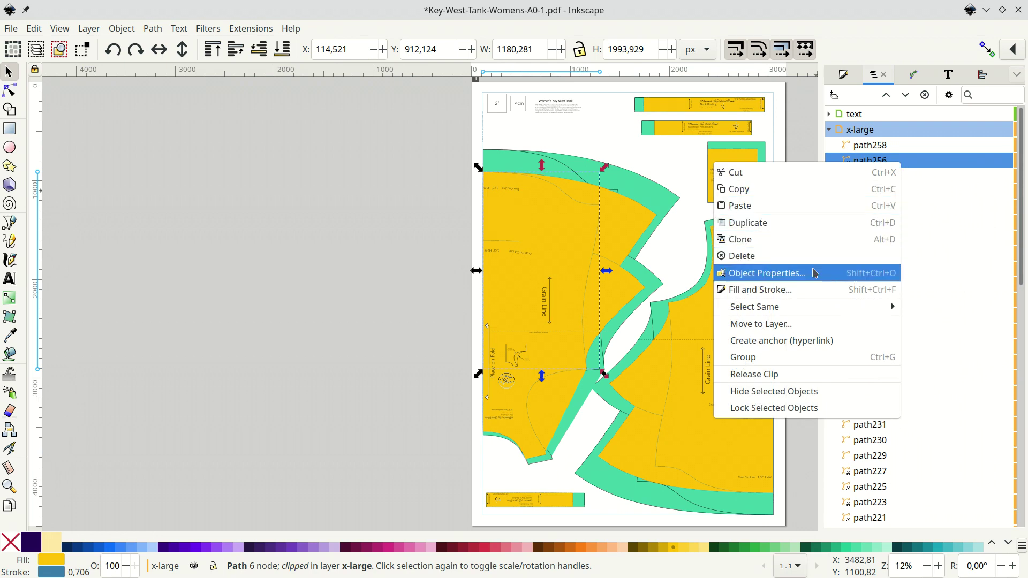
{"action": "mouse_move", "coordinate": [803, 312]}
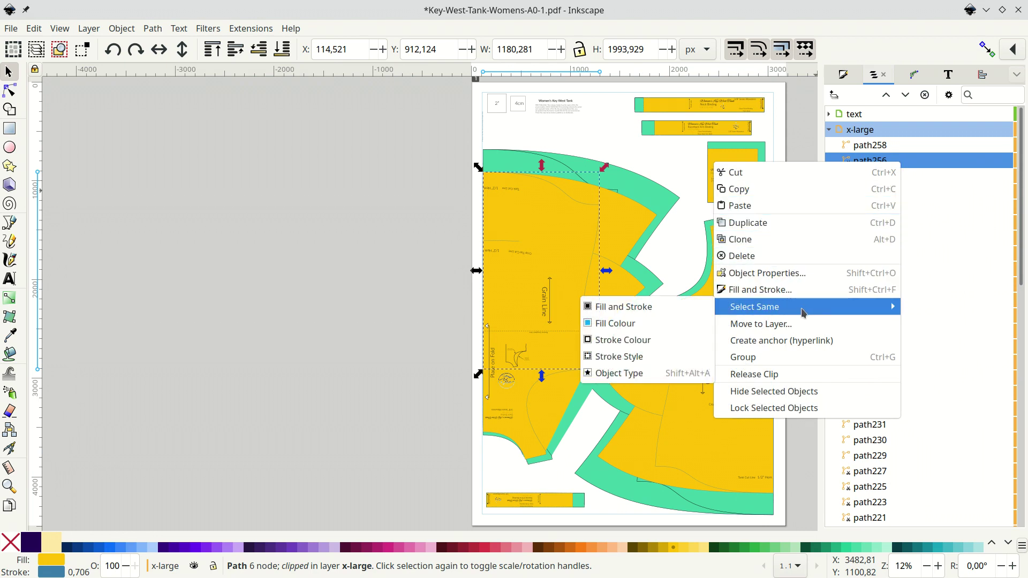
{"action": "left_click", "coordinate": [664, 307]}
{"action": "left_click", "coordinate": [195, 548]}
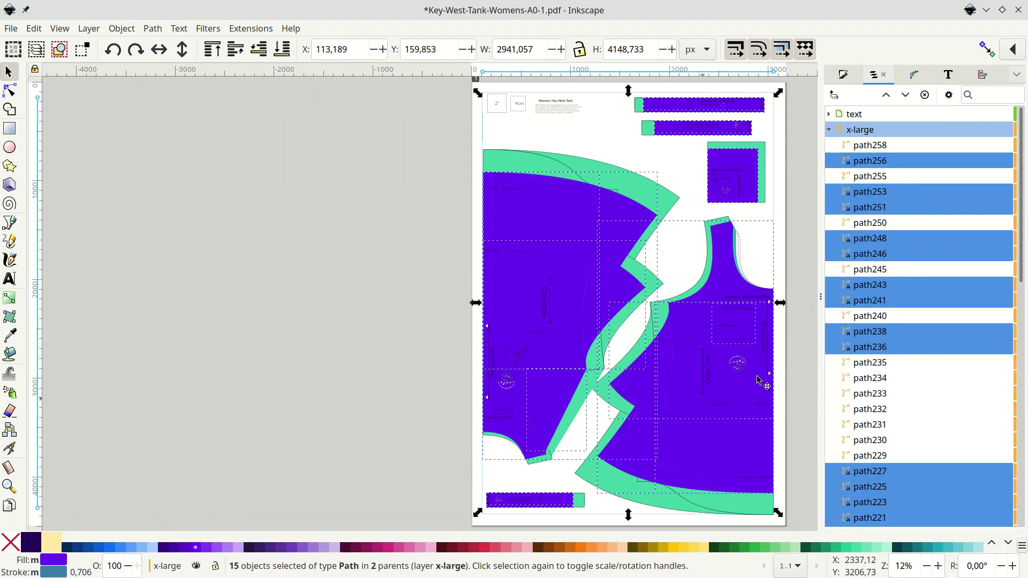
{"action": "right_click", "coordinate": [883, 289]}
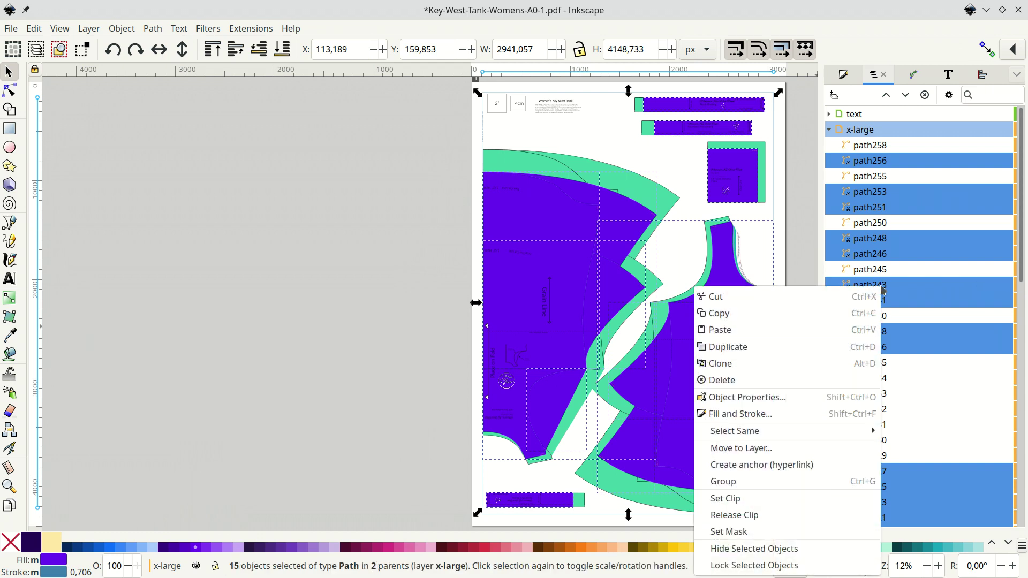
{"action": "left_click", "coordinate": [808, 548]}
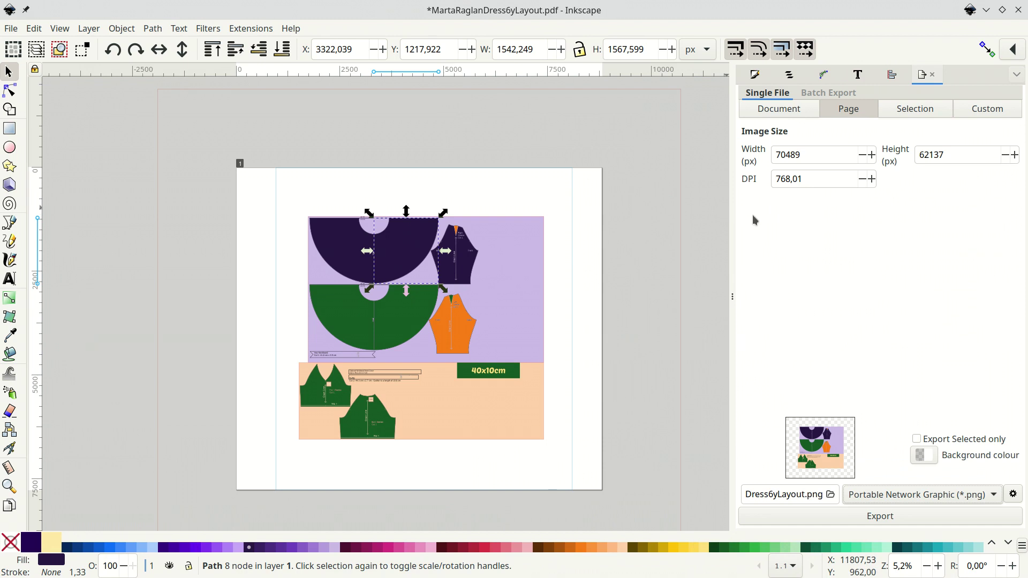
Step: Toggle Export Selected only off again and test background alpha 60 before resetting it to 0
{"action": "left_click", "coordinate": [917, 440]}
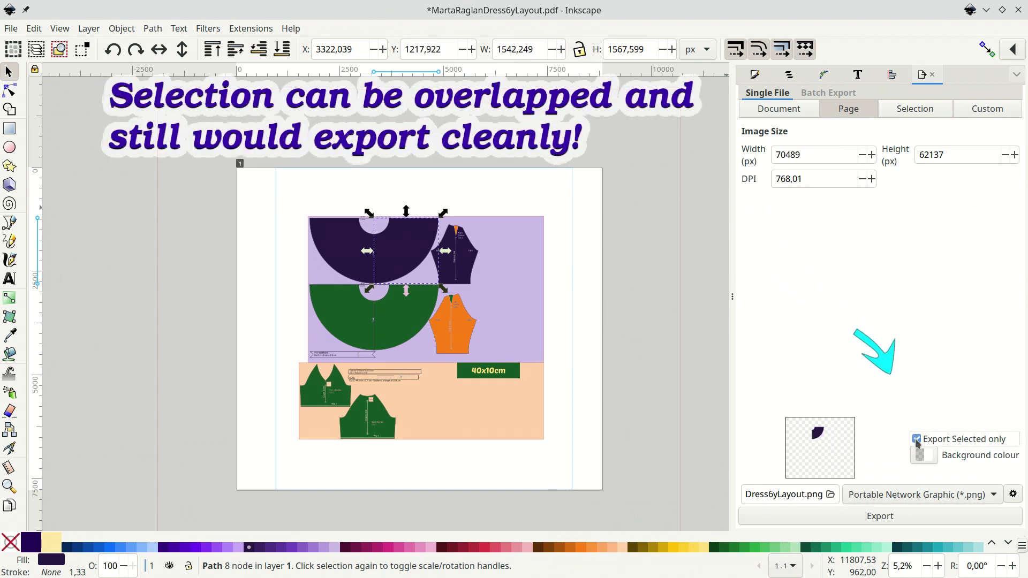
{"action": "left_click", "coordinate": [917, 440]}
{"action": "left_click", "coordinate": [931, 455]}
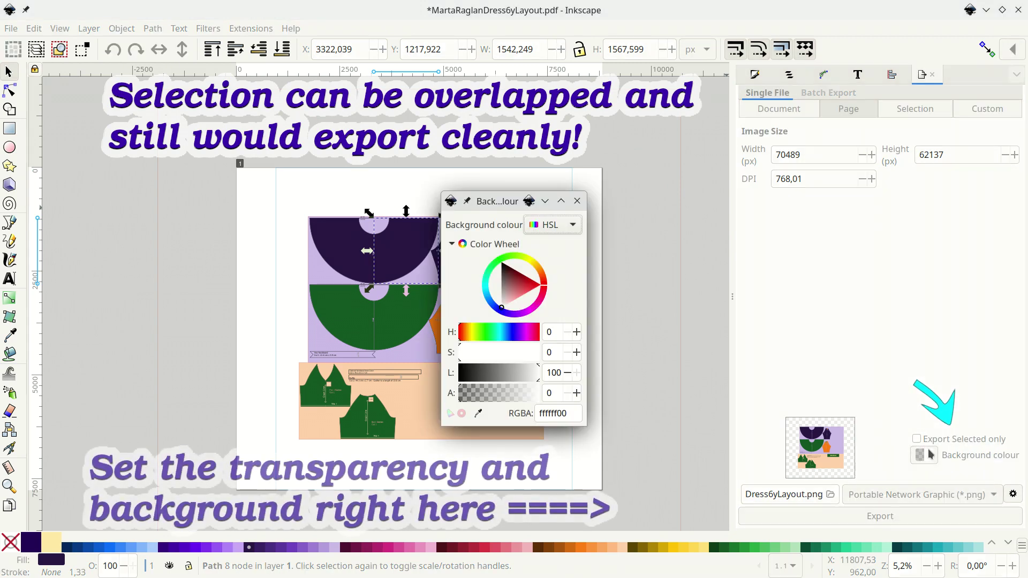
{"action": "left_click", "coordinate": [508, 397]}
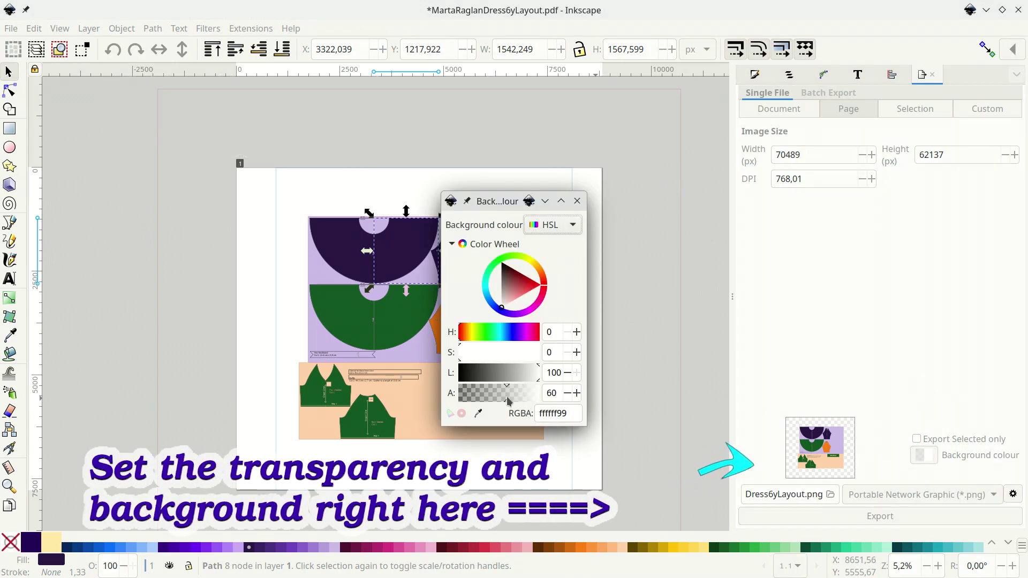
{"action": "left_click_drag", "start_coordinate": [508, 397], "coordinate": [460, 397]}
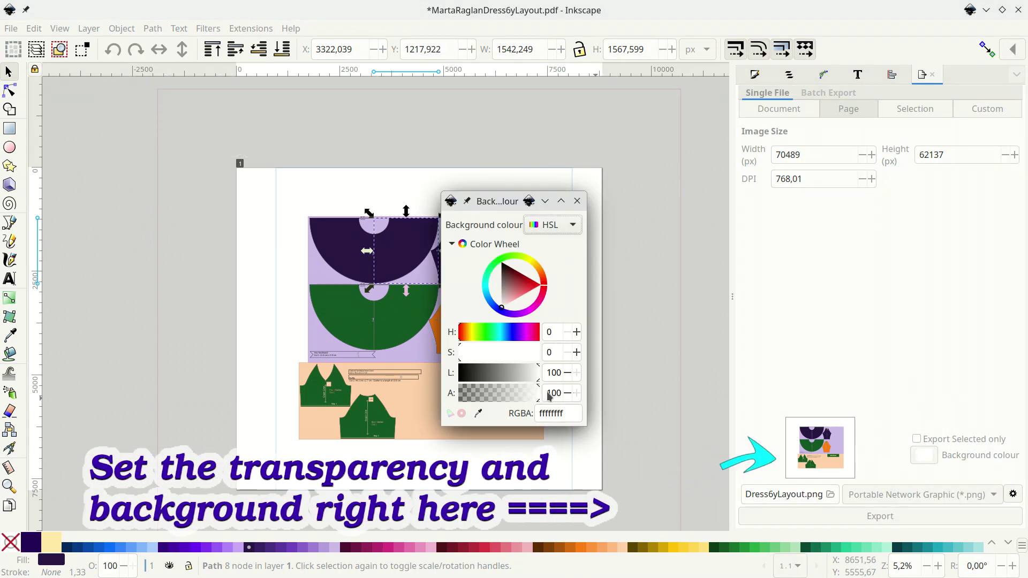
{"action": "left_click", "coordinate": [577, 202]}
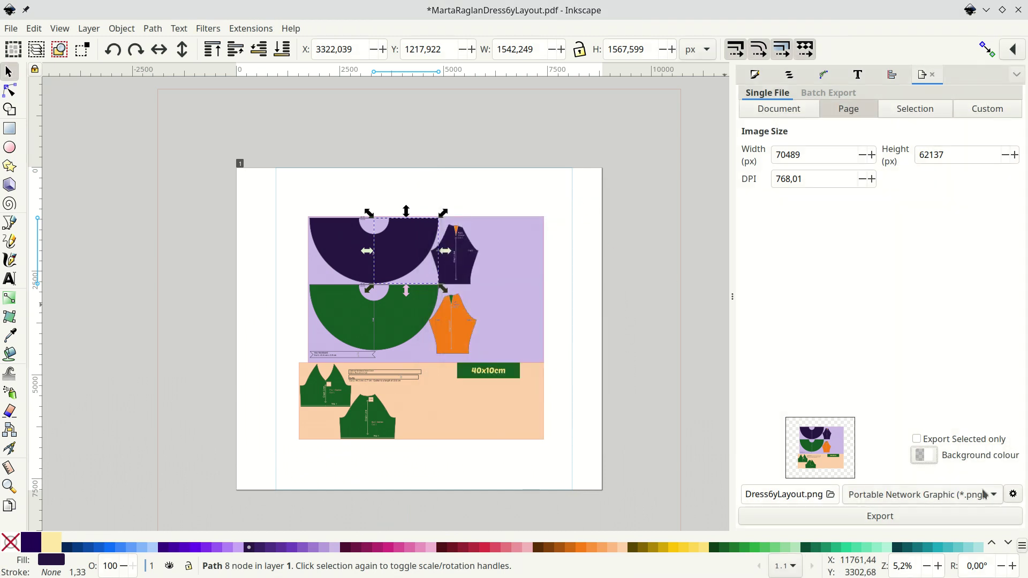
Step: Set the export format to PDF and show its options (version 1.5, text to paths)
{"action": "left_click", "coordinate": [1013, 494]}
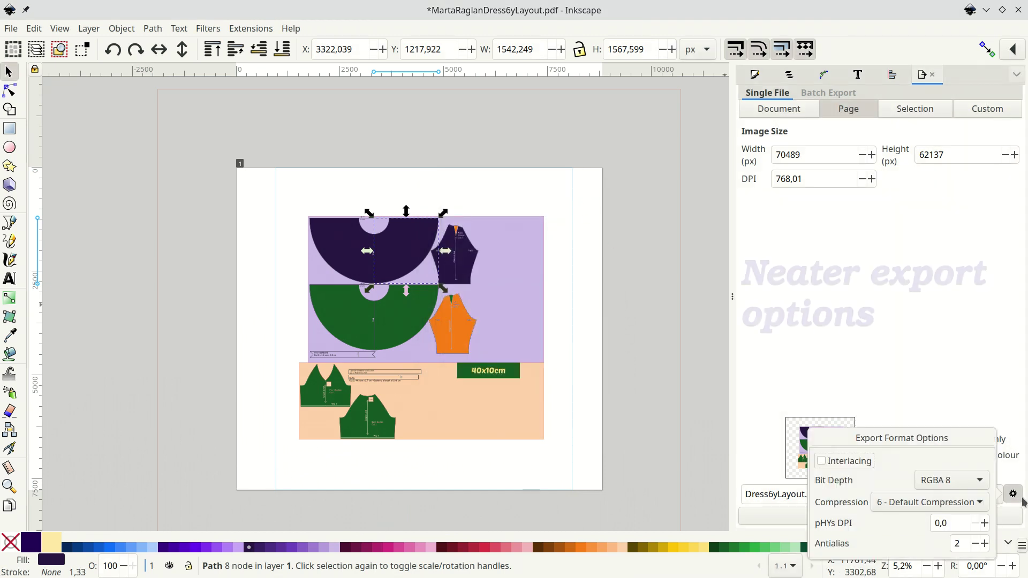
{"action": "left_click", "coordinate": [1013, 494]}
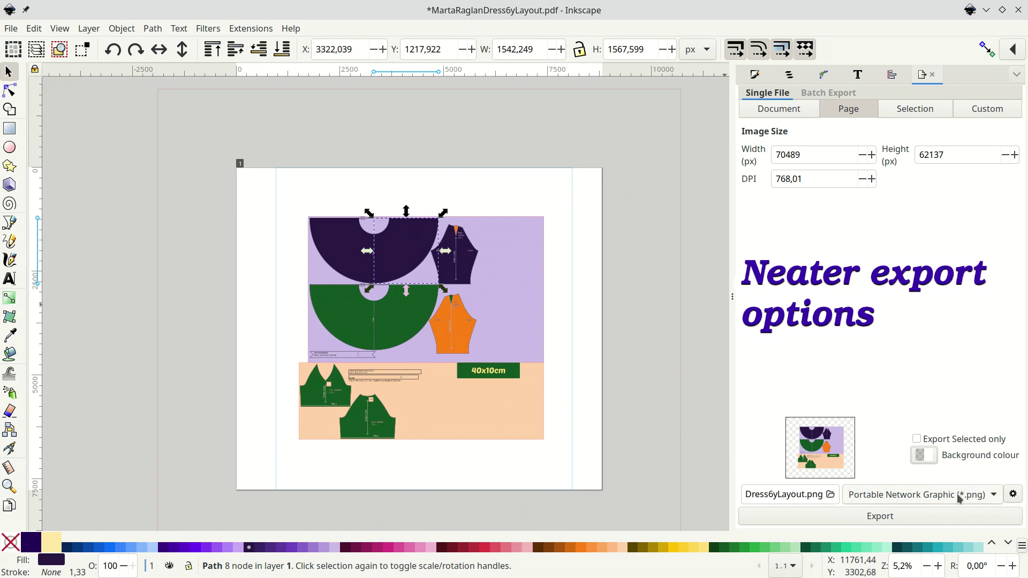
{"action": "left_click", "coordinate": [960, 498]}
{"action": "left_click", "coordinate": [962, 529]}
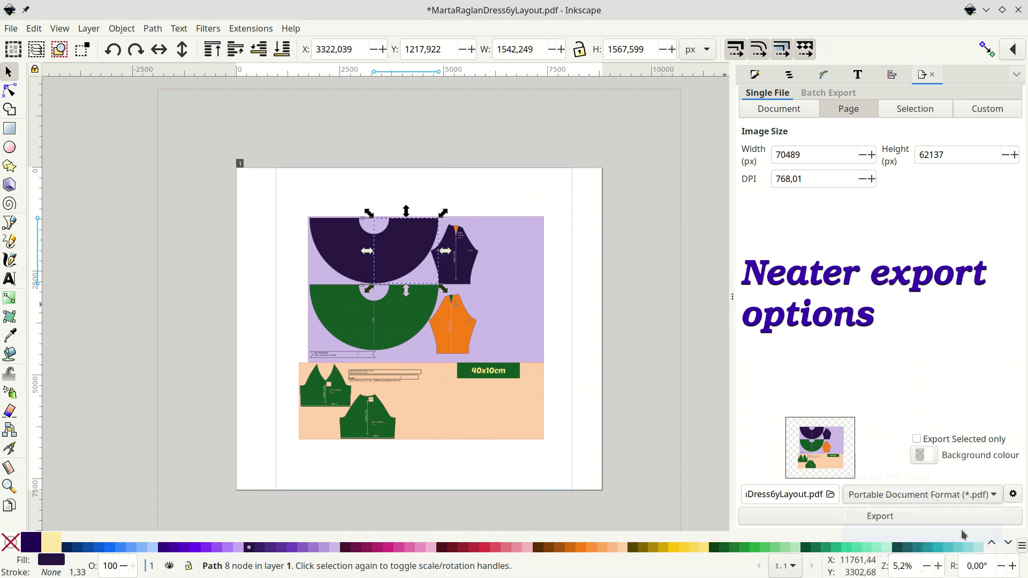
{"action": "left_click", "coordinate": [1013, 495]}
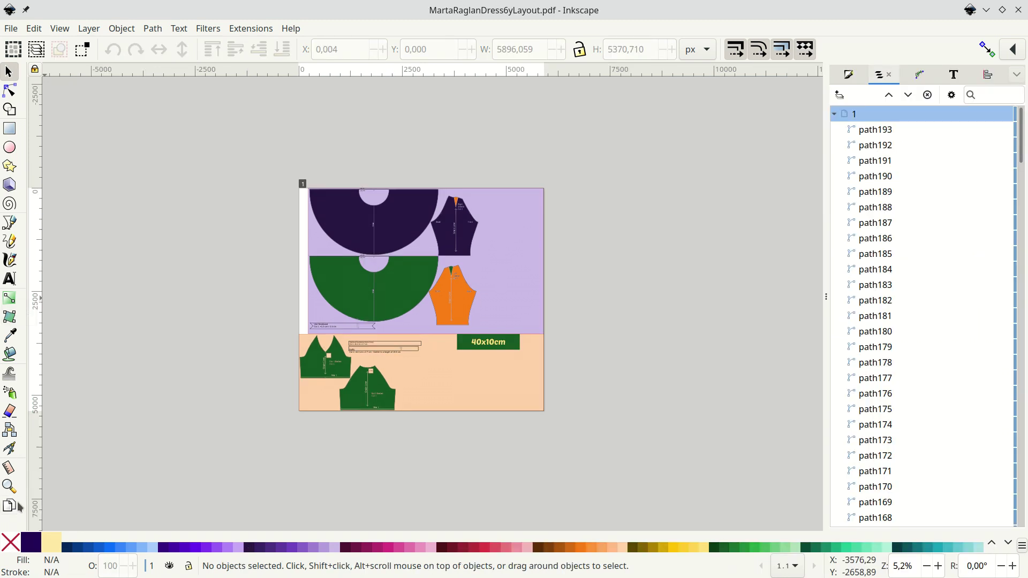
Step: Give the layout page a 500mm bleed using the Pages tool's margin settings
{"action": "left_click", "coordinate": [15, 507]}
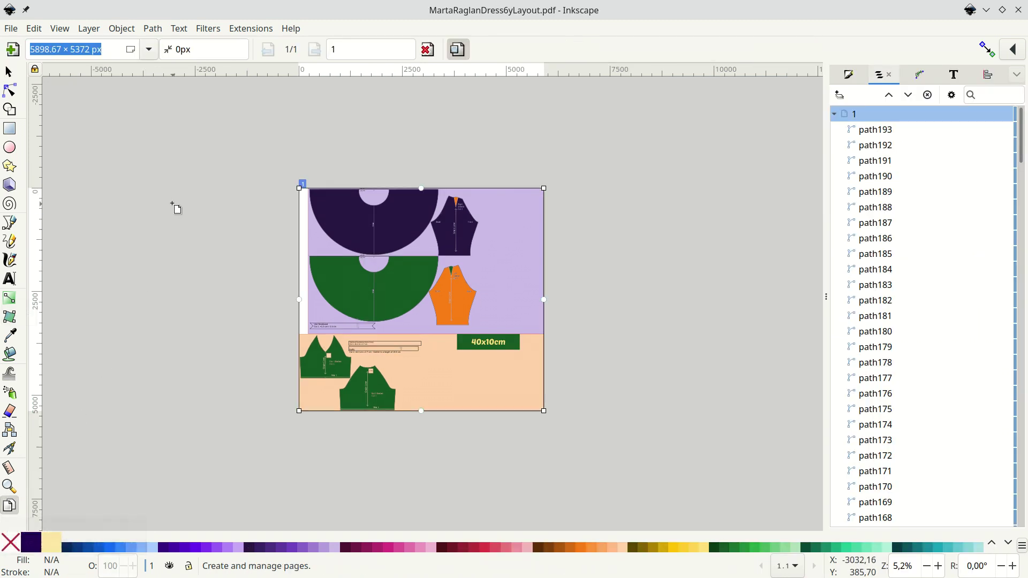
{"action": "left_click", "coordinate": [166, 54]}
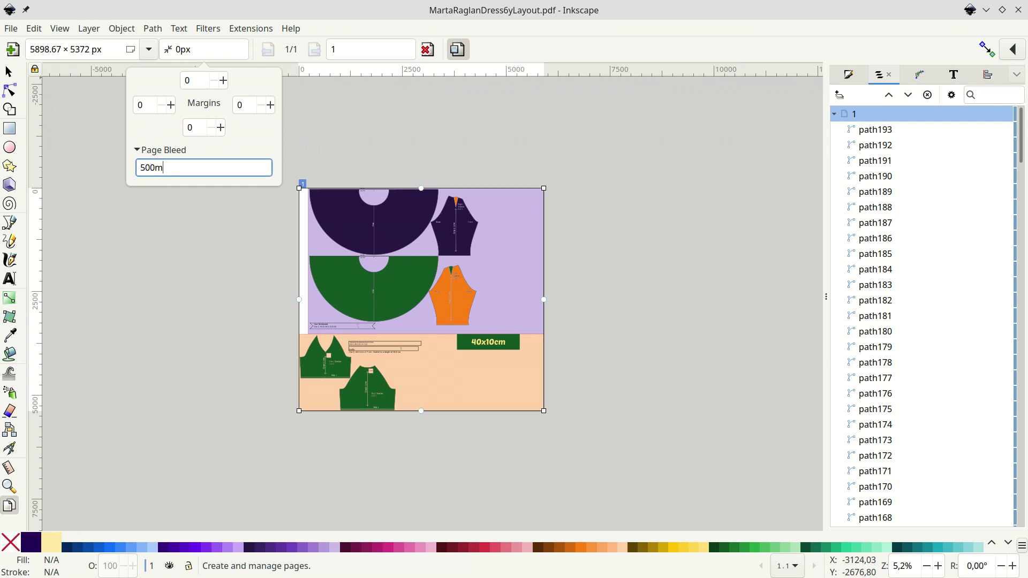
{"action": "key", "text": "Return"}
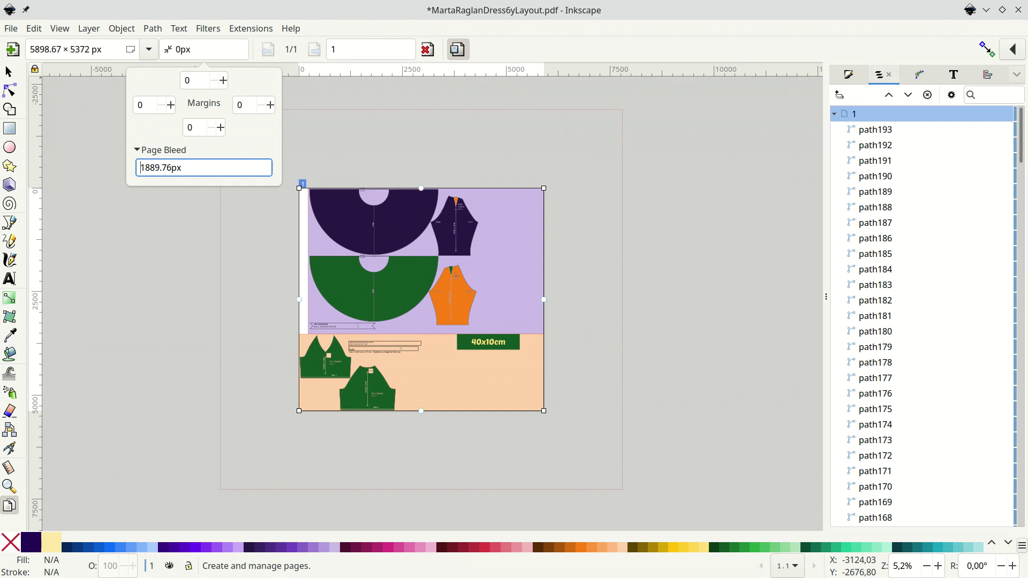
{"action": "left_click", "coordinate": [588, 117]}
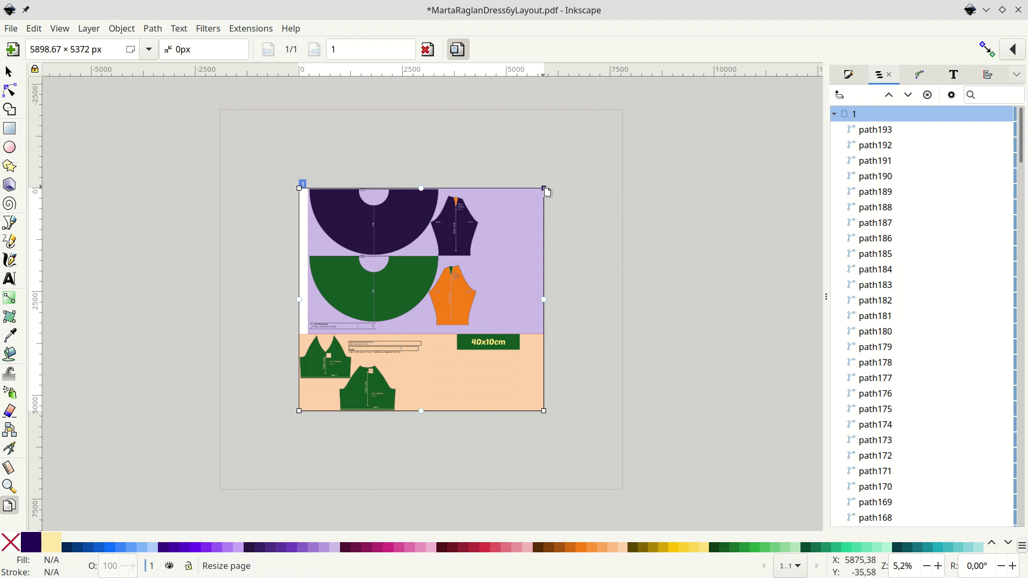
Step: Enlarge the page at both corners to 8810.98 × 7767.07 px and set a right margin
{"action": "left_click_drag", "start_coordinate": [557, 180], "coordinate": [602, 141]}
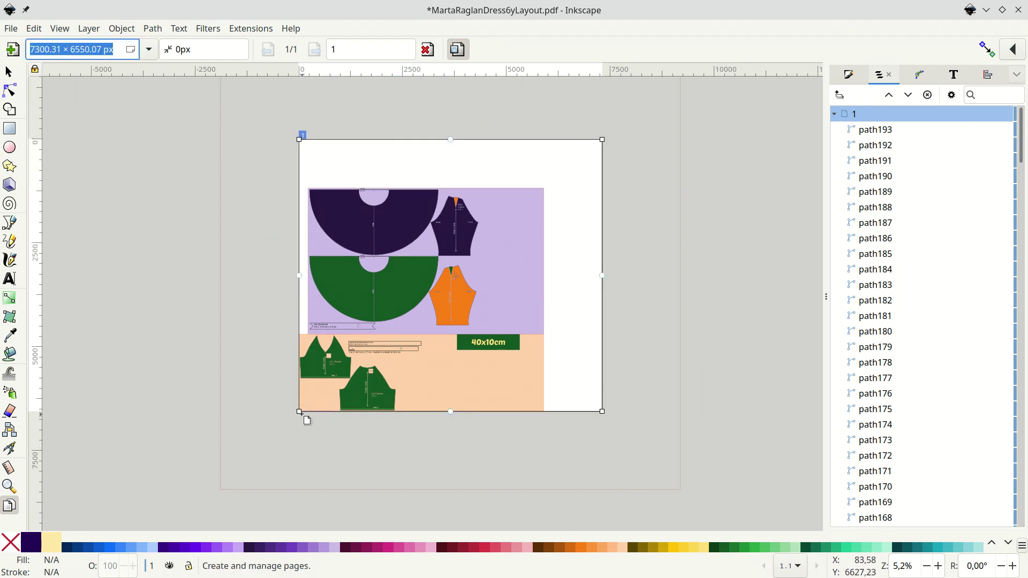
{"action": "left_click_drag", "start_coordinate": [303, 415], "coordinate": [240, 466]}
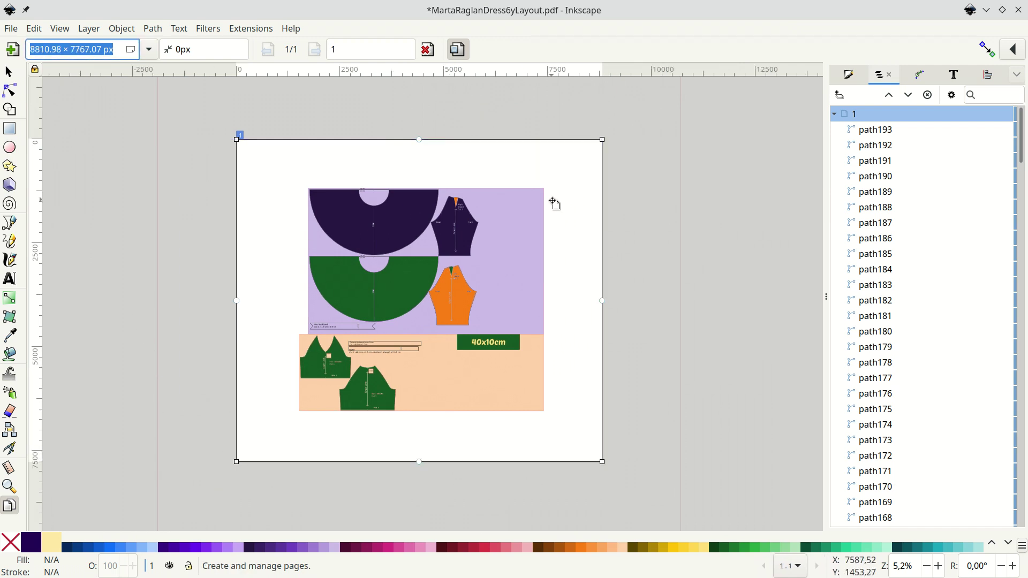
{"action": "scroll", "coordinate": [675, 264], "scroll_direction": "down", "scroll_amount": 5}
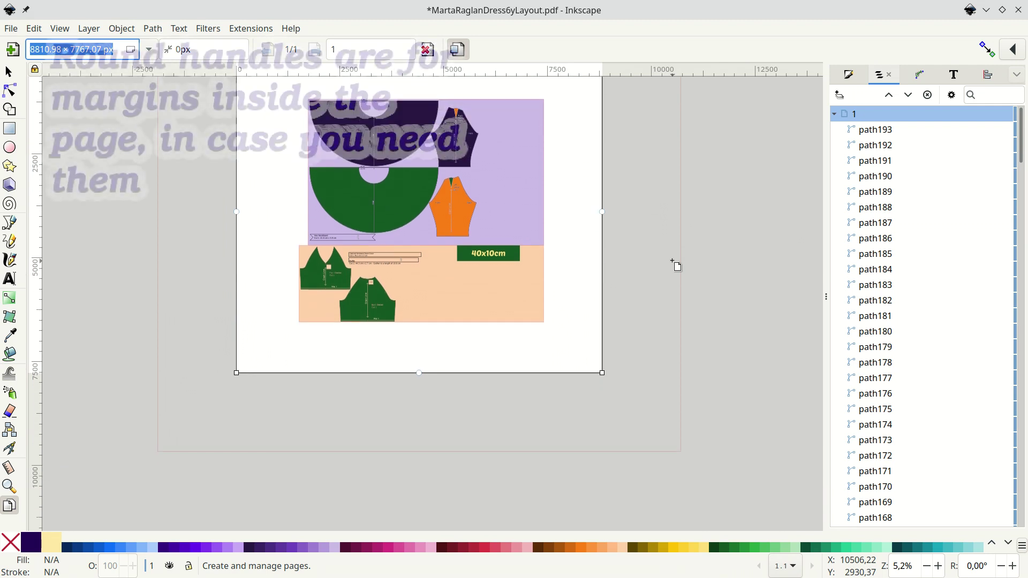
{"action": "scroll", "coordinate": [676, 265], "scroll_direction": "up", "scroll_amount": 10}
{"action": "scroll", "coordinate": [676, 264], "scroll_direction": "down", "scroll_amount": 4}
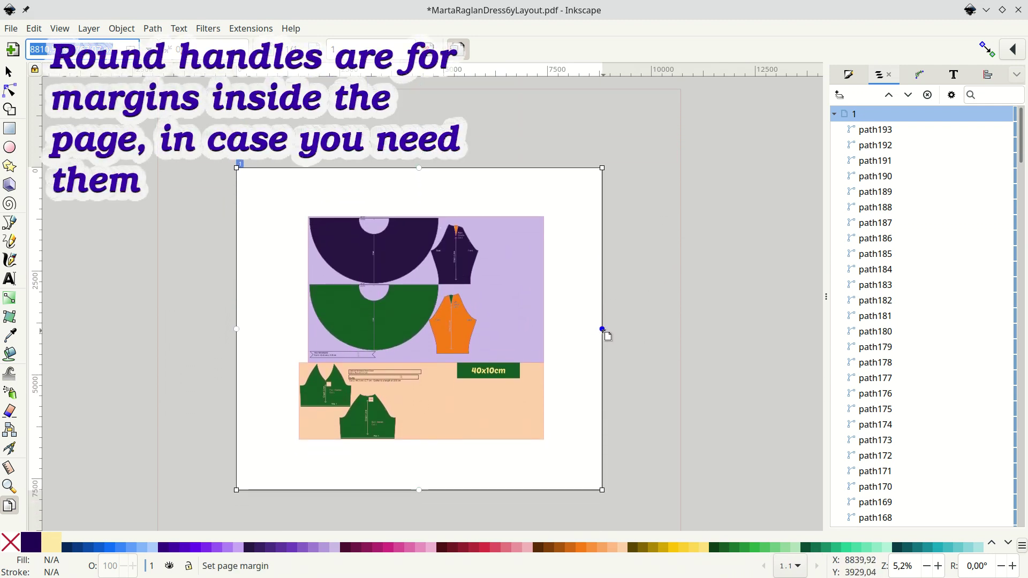
{"action": "left_click_drag", "start_coordinate": [602, 329], "coordinate": [585, 330]}
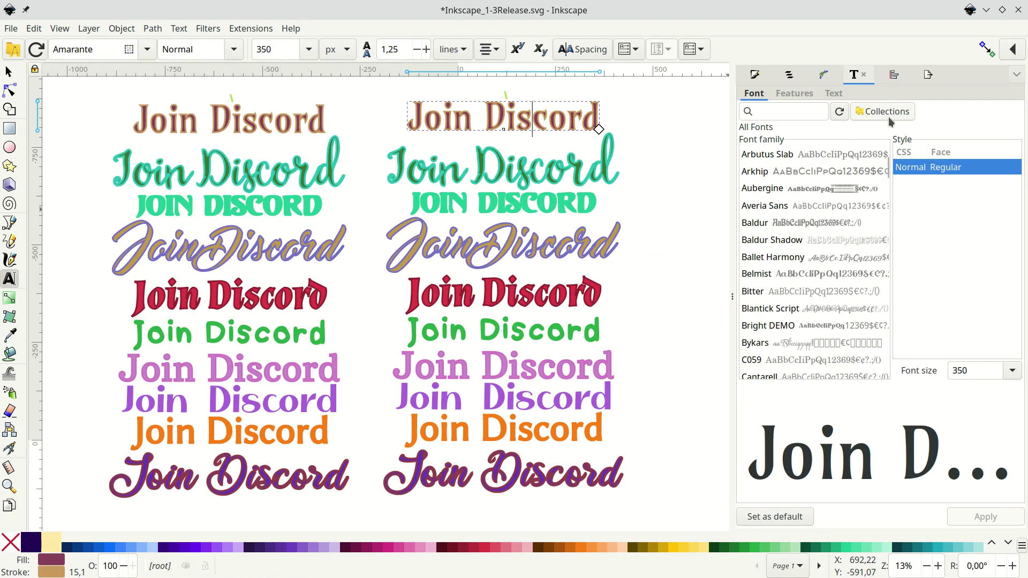
Step: Filter fonts to CompletelyFree and apply Oleo Script Swash Caps to the top-right Join Discord text
{"action": "left_click", "coordinate": [890, 122]}
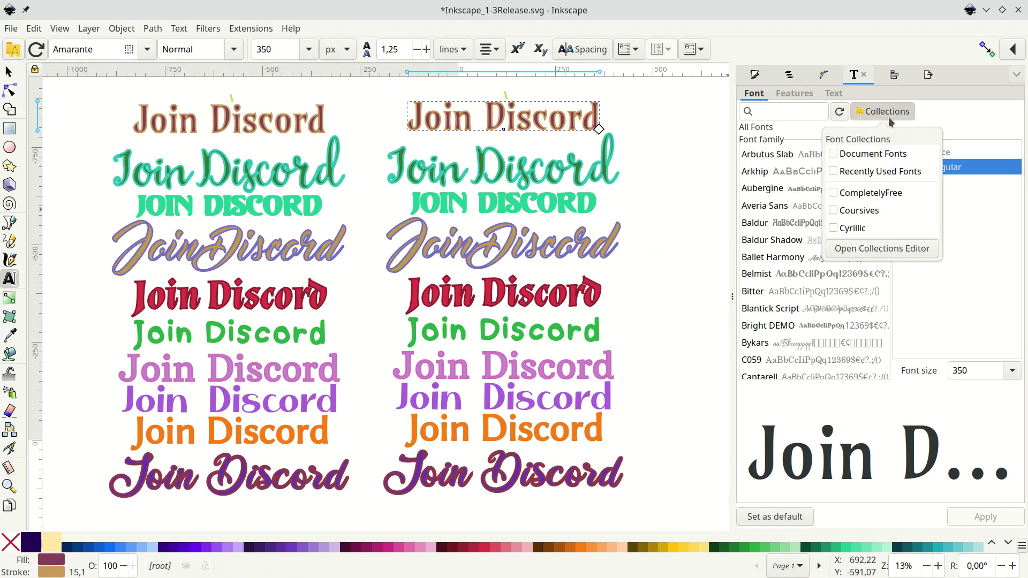
{"action": "left_click", "coordinate": [894, 194]}
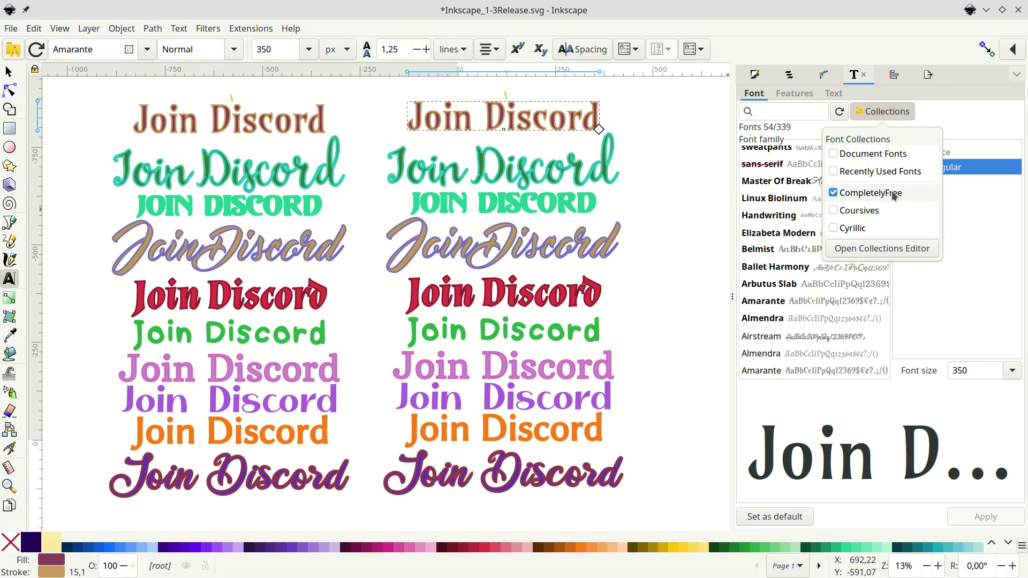
{"action": "left_click", "coordinate": [753, 214]}
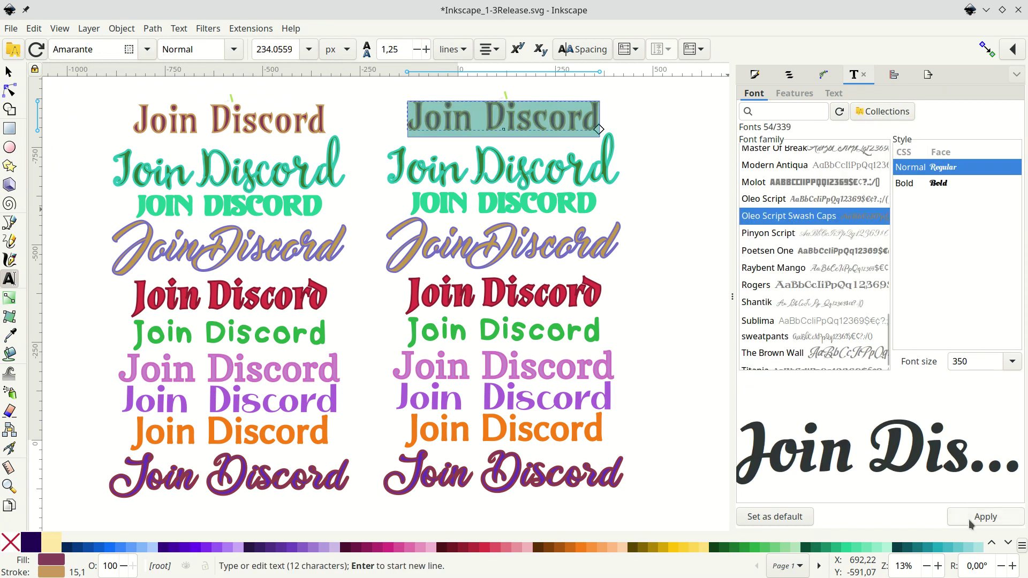
{"action": "left_click", "coordinate": [970, 520]}
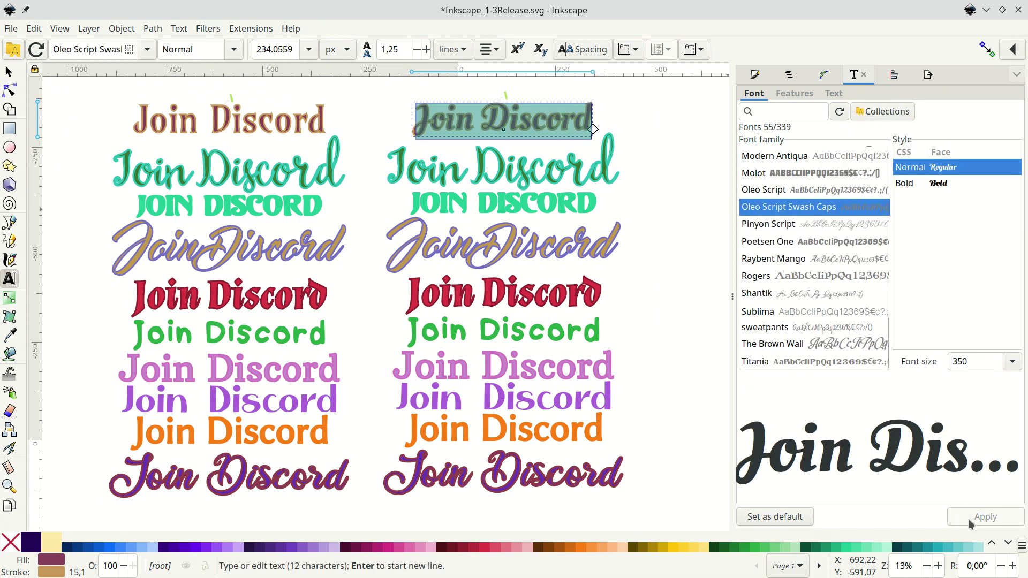
{"action": "left_click", "coordinate": [571, 175]}
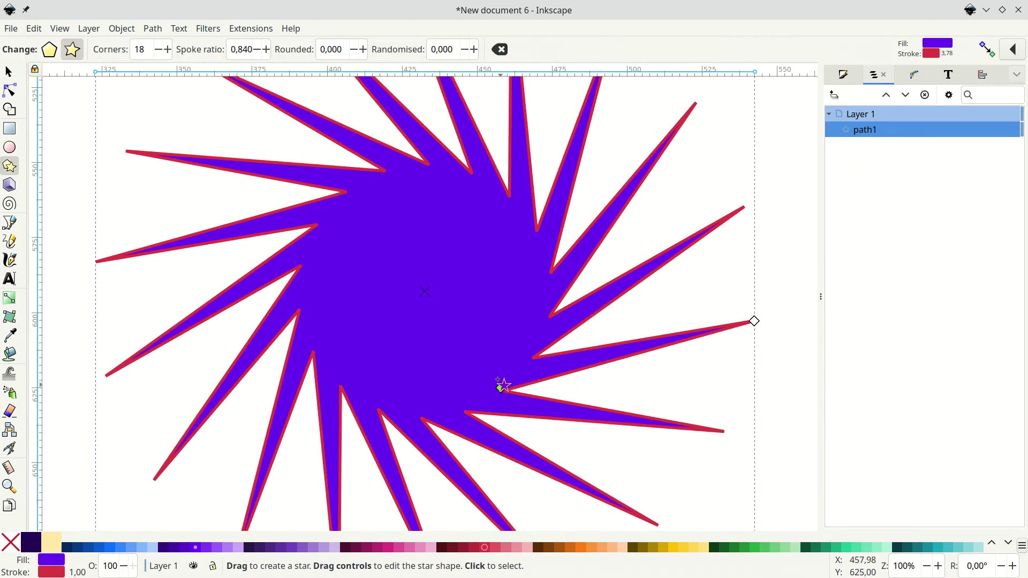
Step: Drag the star's inner handle to cross its spokes, then fracture the star into separate pieces
{"action": "left_click_drag", "start_coordinate": [500, 386], "coordinate": [163, 156]}
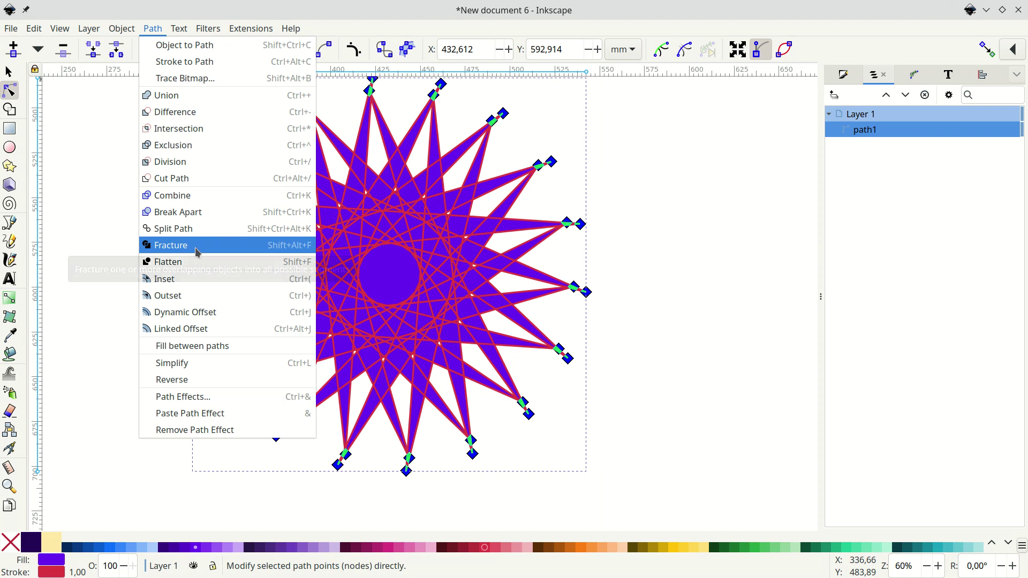
{"action": "left_click", "coordinate": [195, 247]}
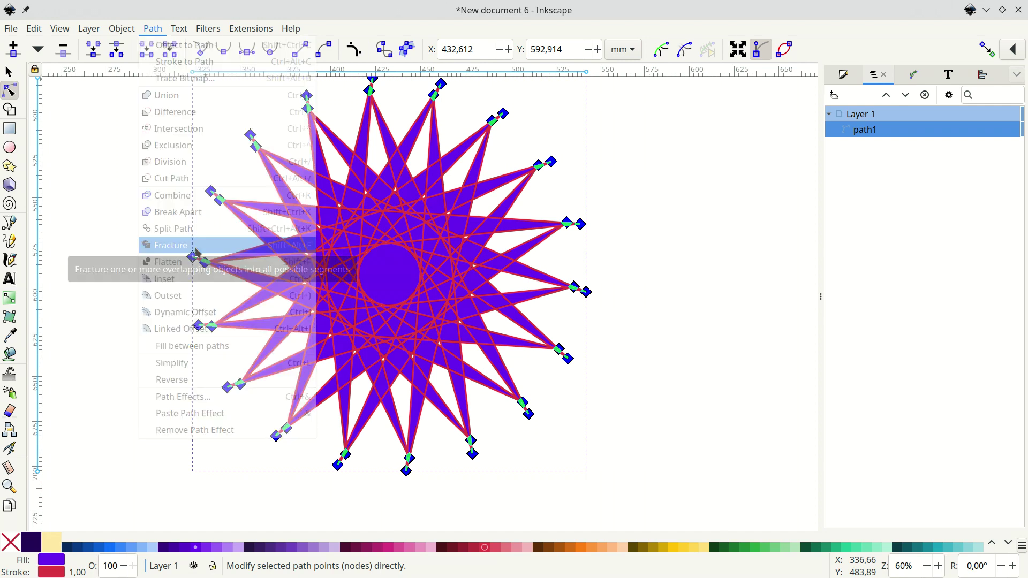